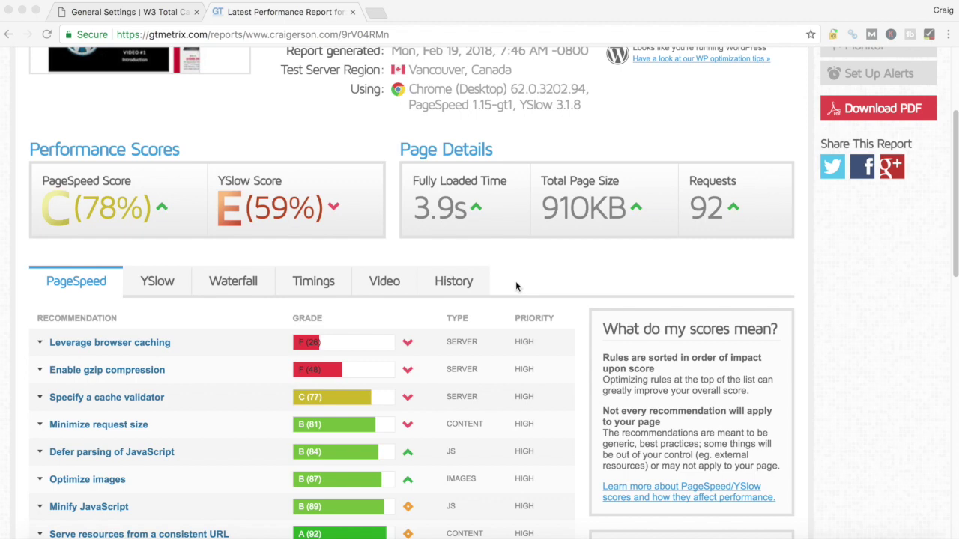
- Examine the performance report's scores and YSlow recommendations, including the details of "Make fewer HTTP requests"
scroll(521, 360, "up", 5)
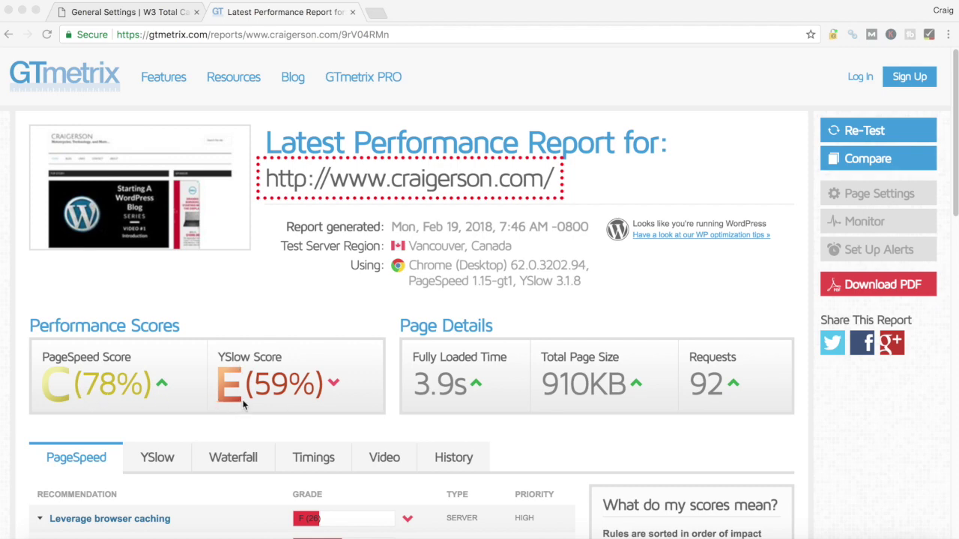
scroll(243, 398, "down", 5)
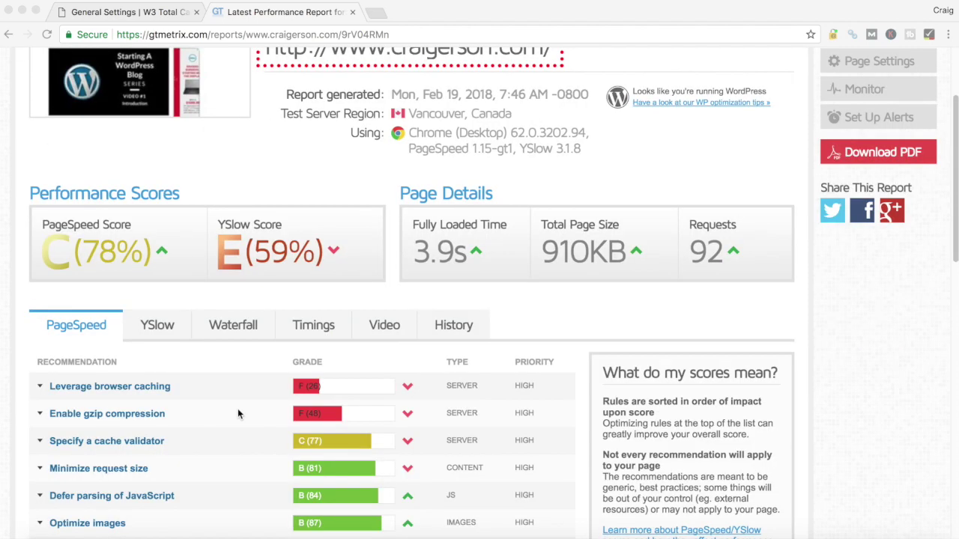
scroll(122, 269, "down", 1)
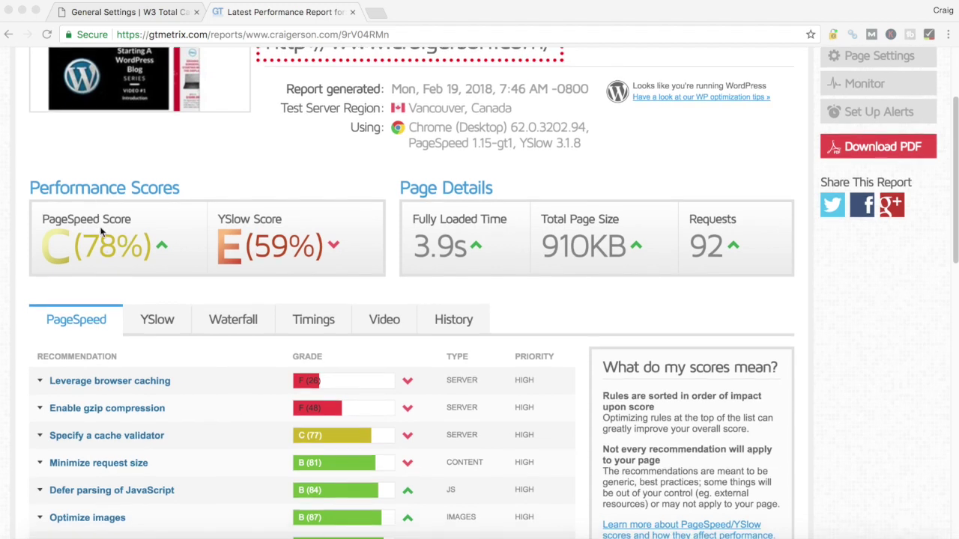
scroll(105, 237, "down", 1)
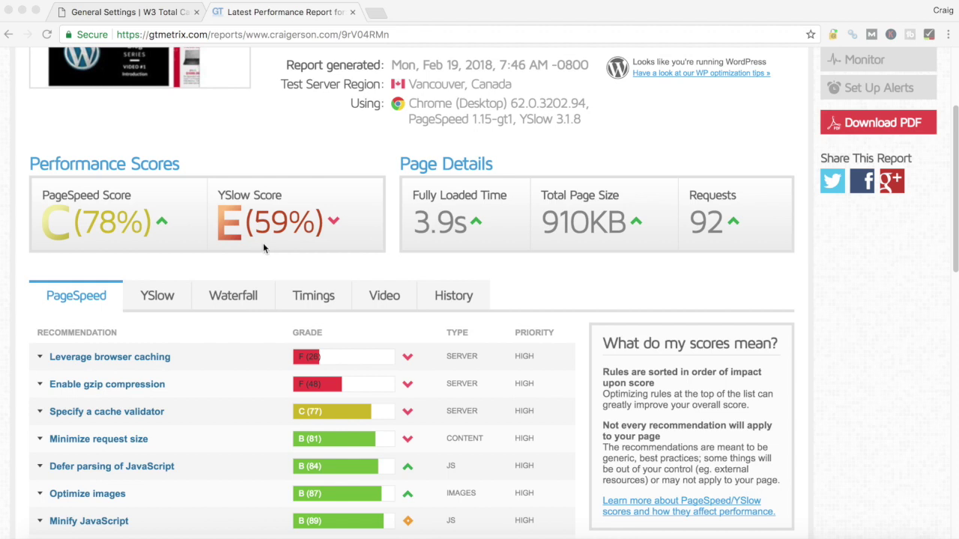
left_click(149, 298)
scroll(205, 326, "down", 1)
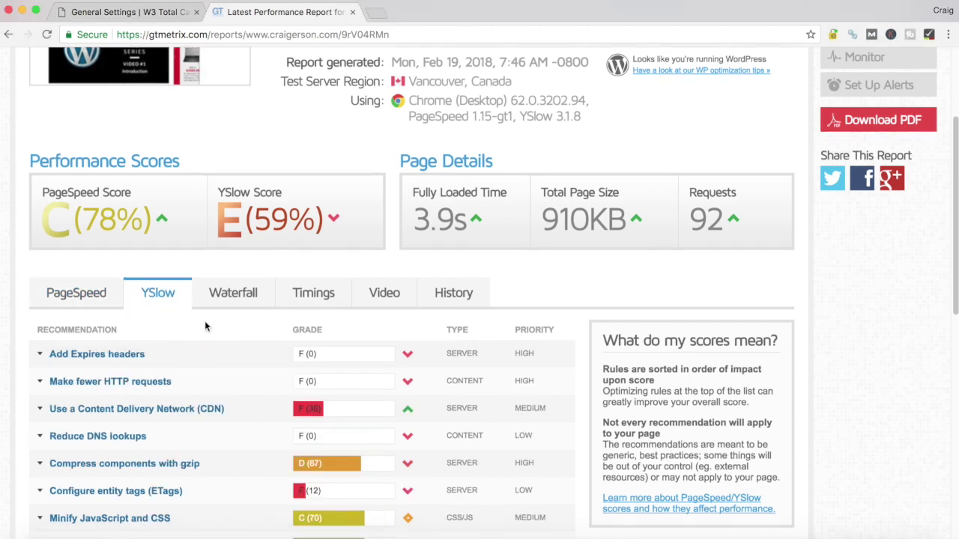
scroll(205, 323, "down", 3)
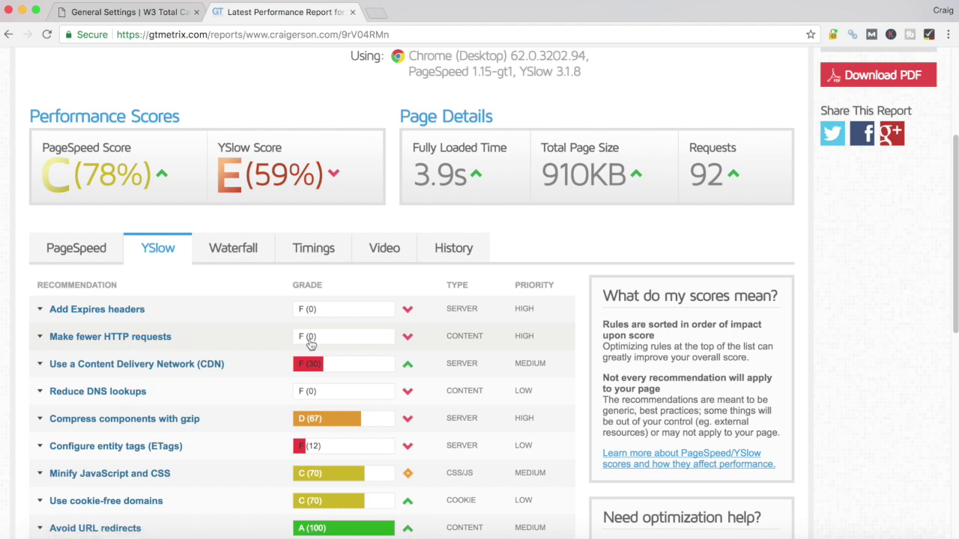
left_click(40, 338)
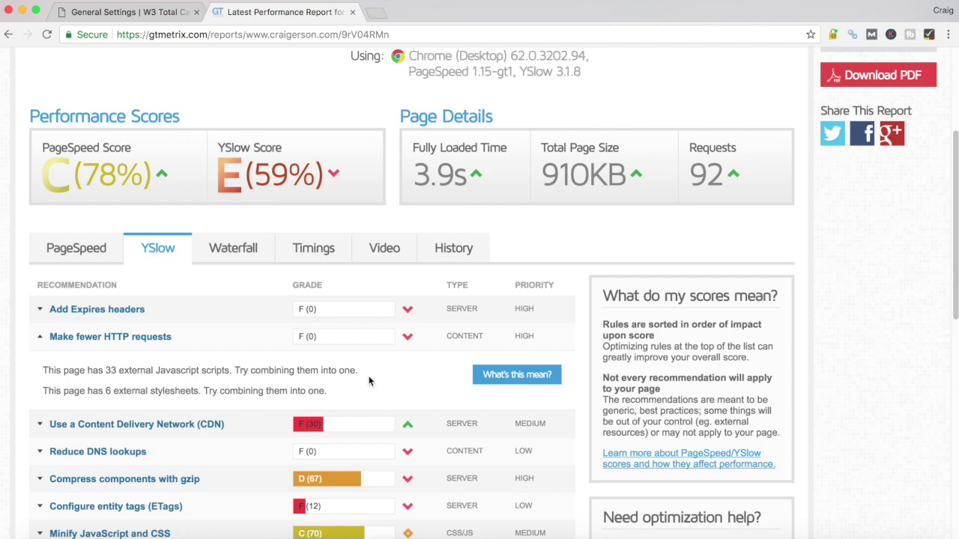
- Switch to the W3 Total Cache plugin in the WordPress admin and open its General Settings page
key("ctrl+shift+Tab")
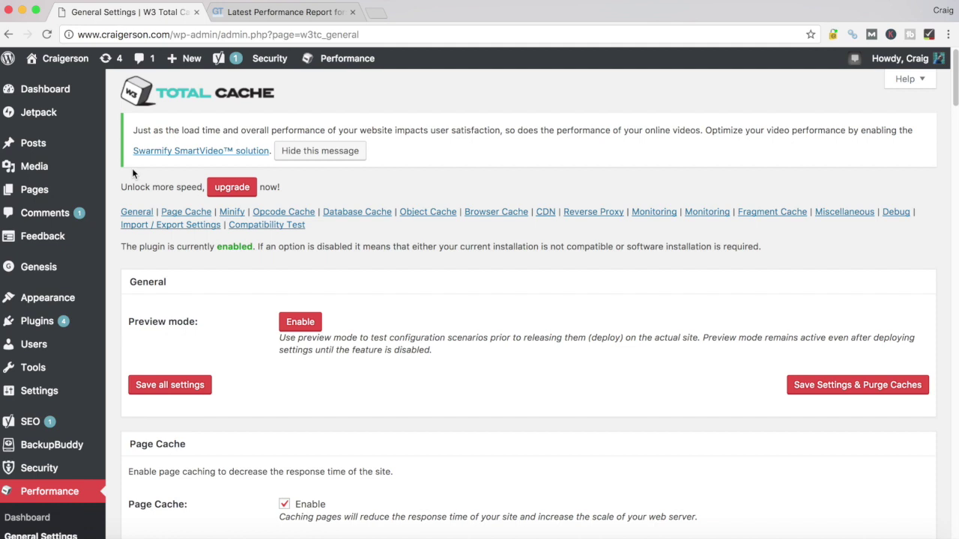
scroll(132, 168, "down", 3)
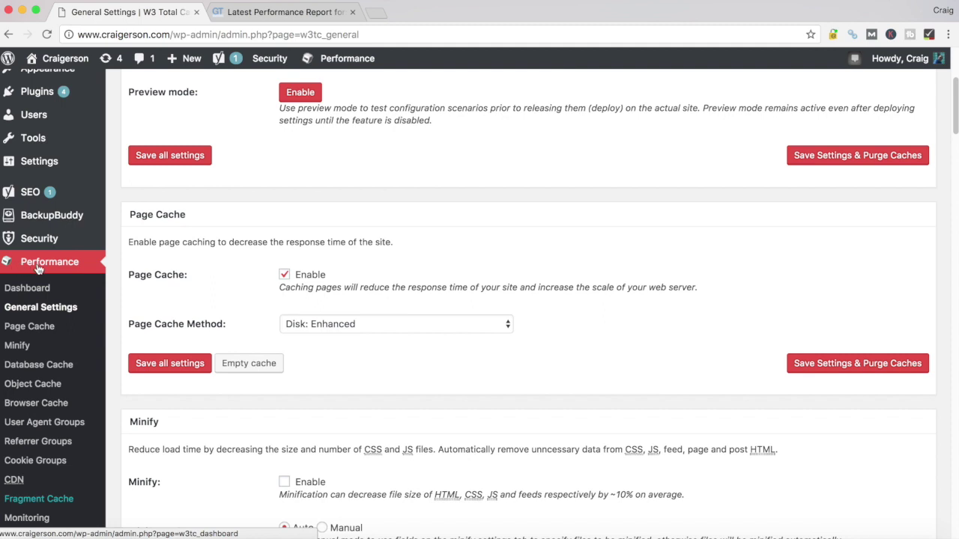
scroll(37, 268, "down", 1)
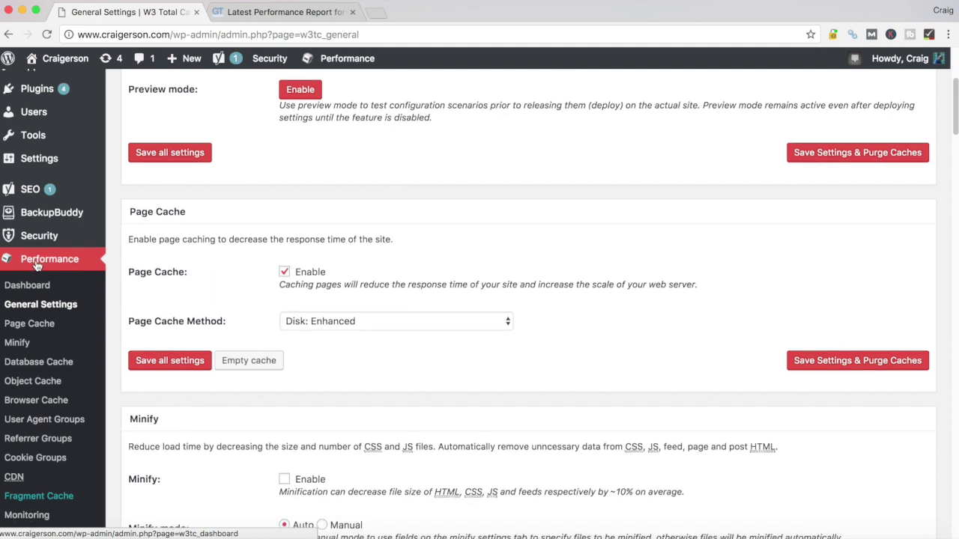
left_click(37, 306)
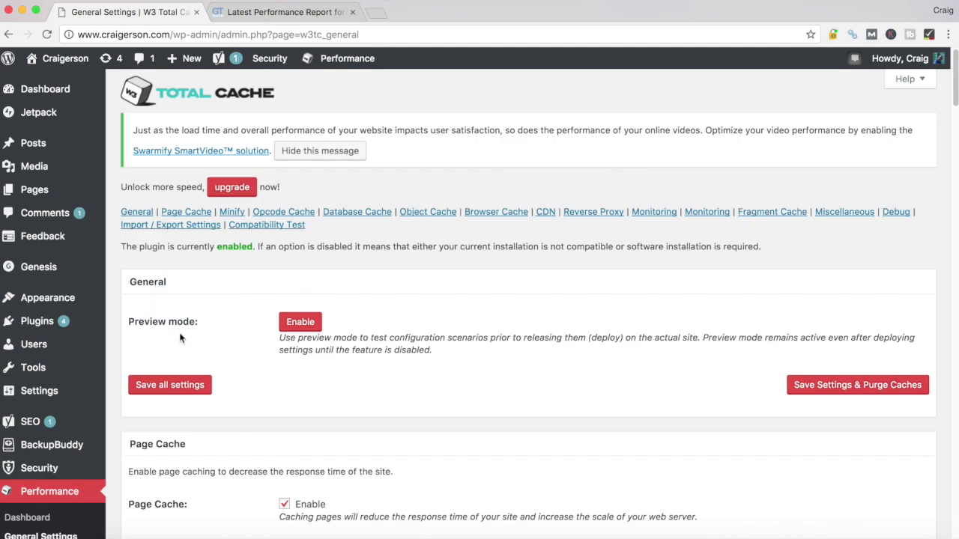
- Enable Minify in Manual mode, then save the settings and purge the caches
scroll(191, 326, "down", 2)
scroll(191, 327, "down", 5)
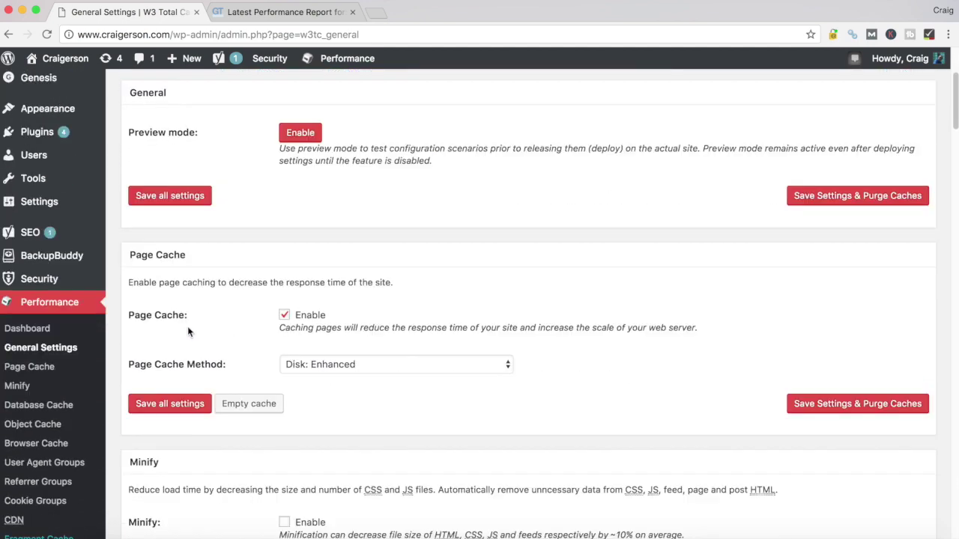
scroll(187, 239, "down", 3)
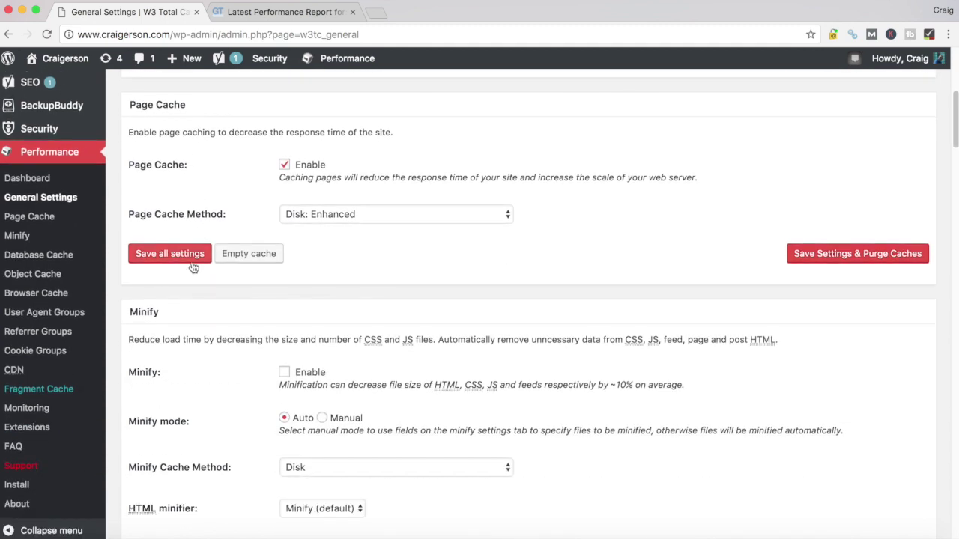
scroll(192, 270, "down", 3)
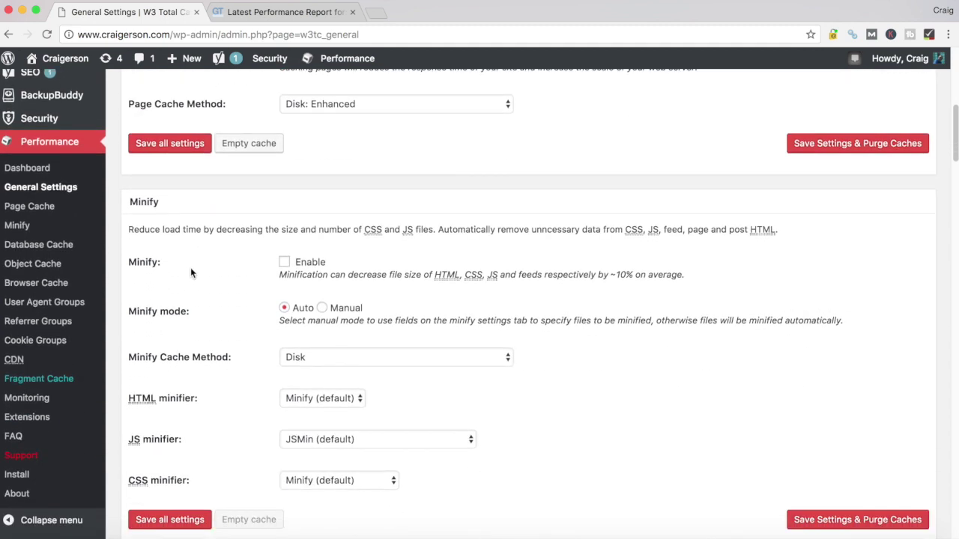
scroll(190, 273, "down", 1)
scroll(143, 158, "down", 1)
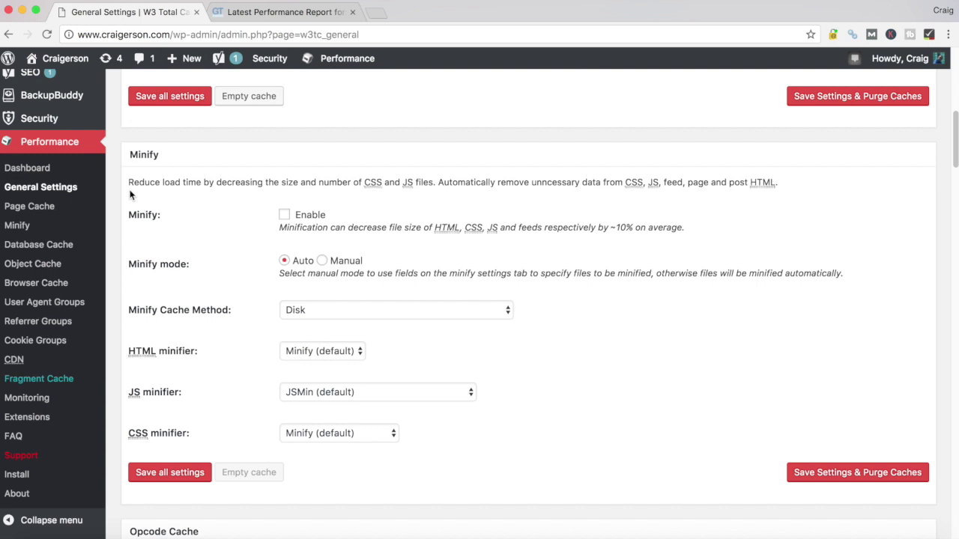
left_click(285, 215)
left_click(323, 261)
left_click(818, 476)
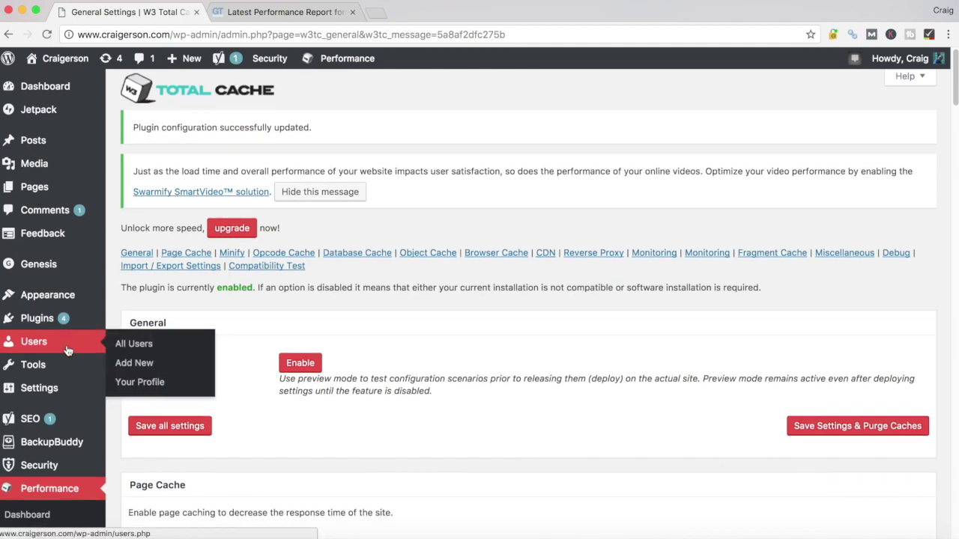
- Open the plugin's Minify settings page and enable the HTML minify settings
scroll(67, 352, "down", 5)
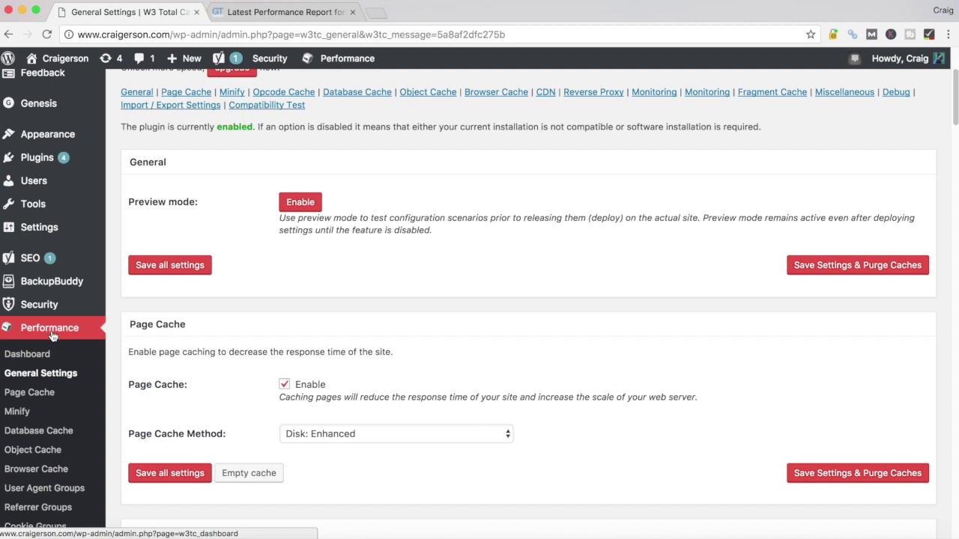
left_click(15, 413)
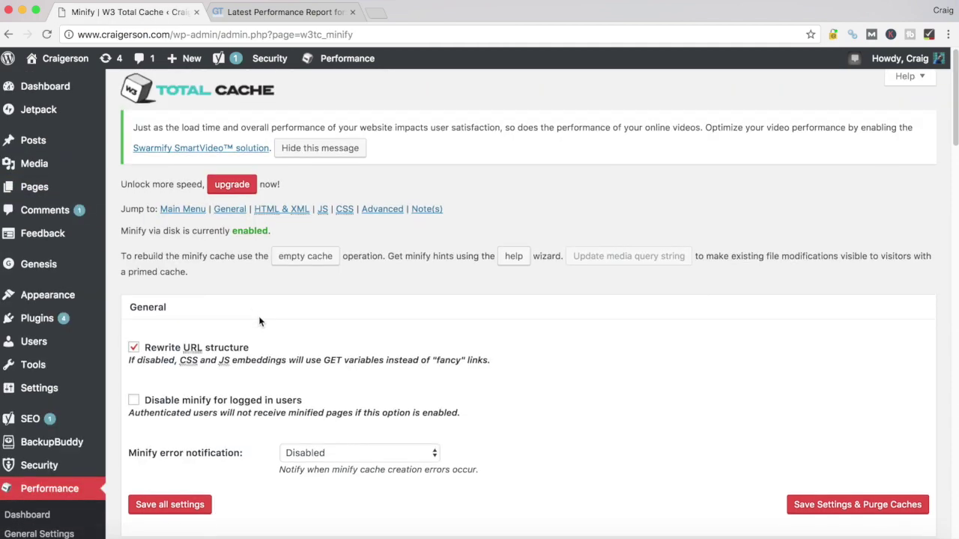
scroll(252, 311, "down", 3)
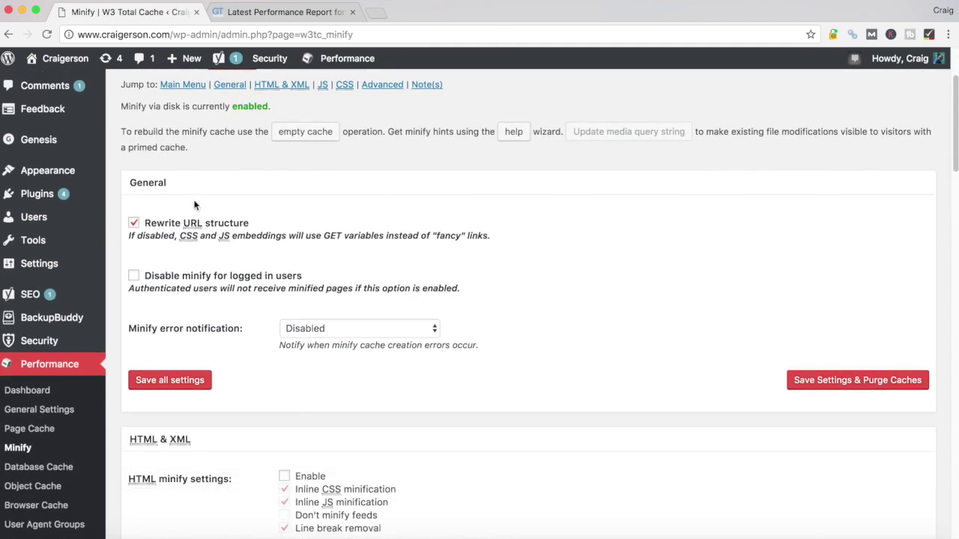
scroll(197, 310, "down", 1)
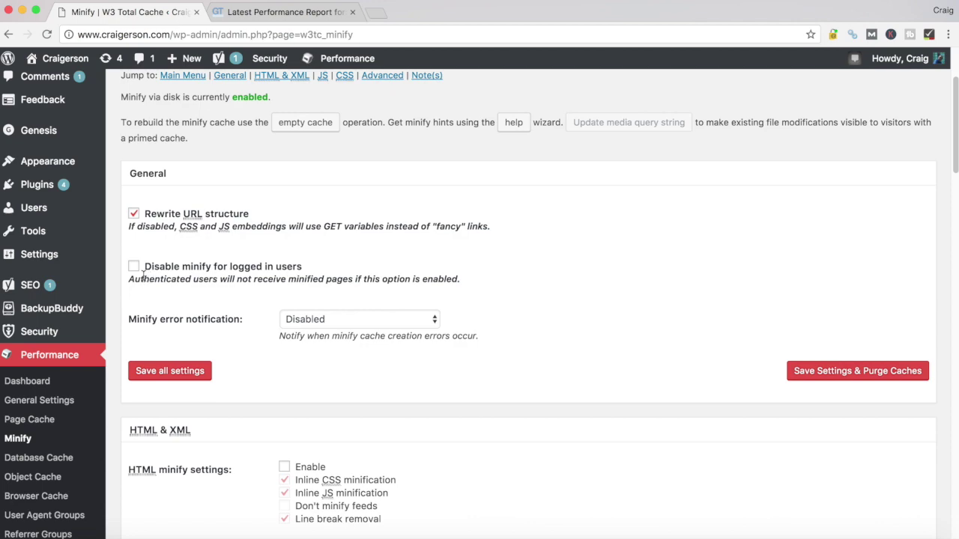
scroll(283, 289, "down", 1)
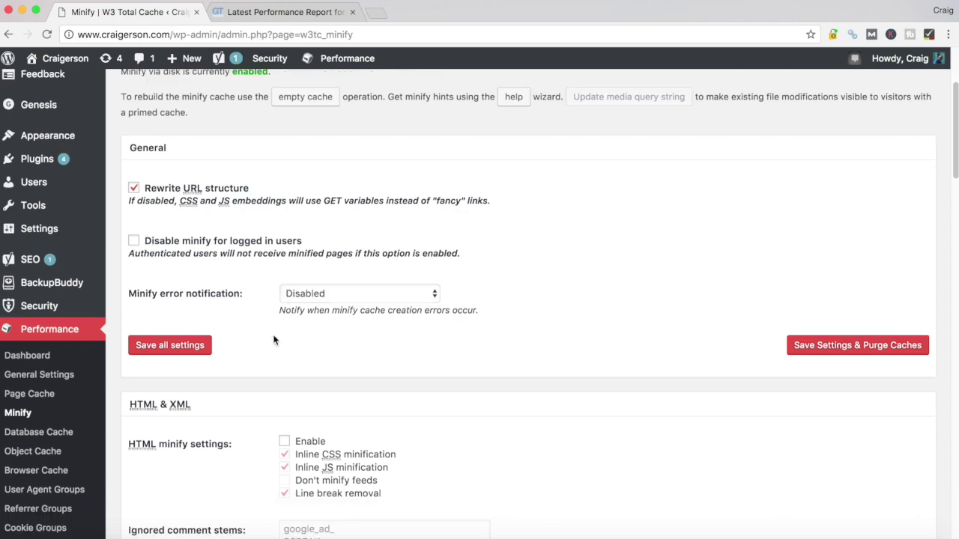
scroll(206, 300, "down", 5)
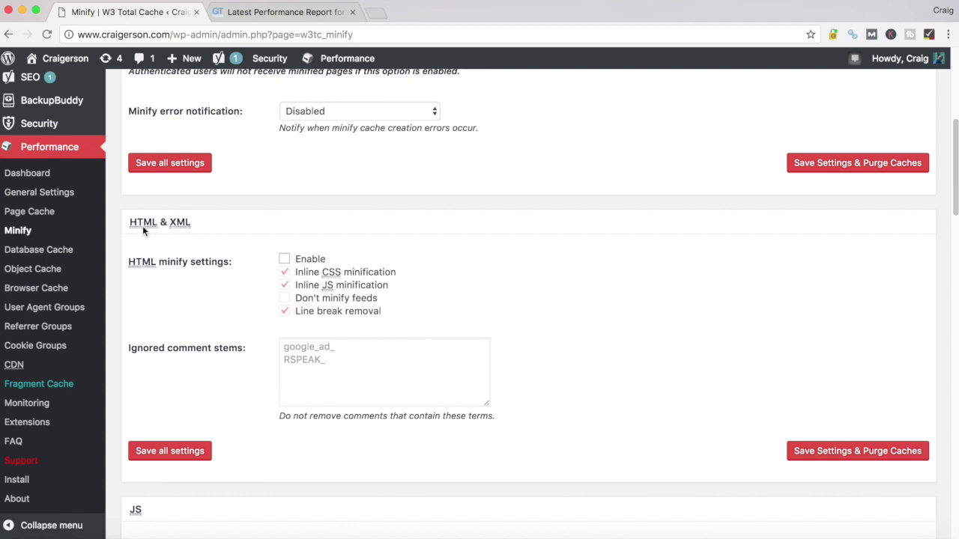
scroll(197, 234, "down", 1)
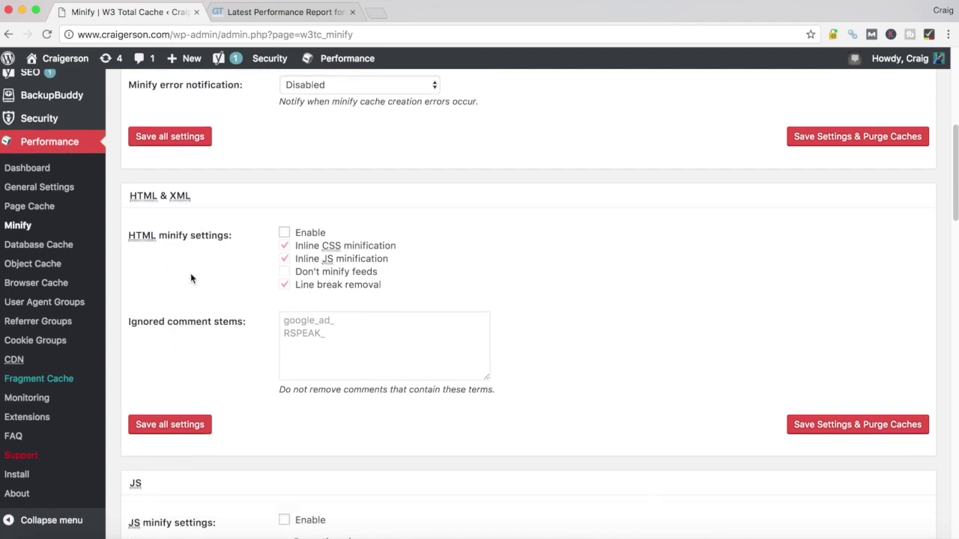
left_click(284, 232)
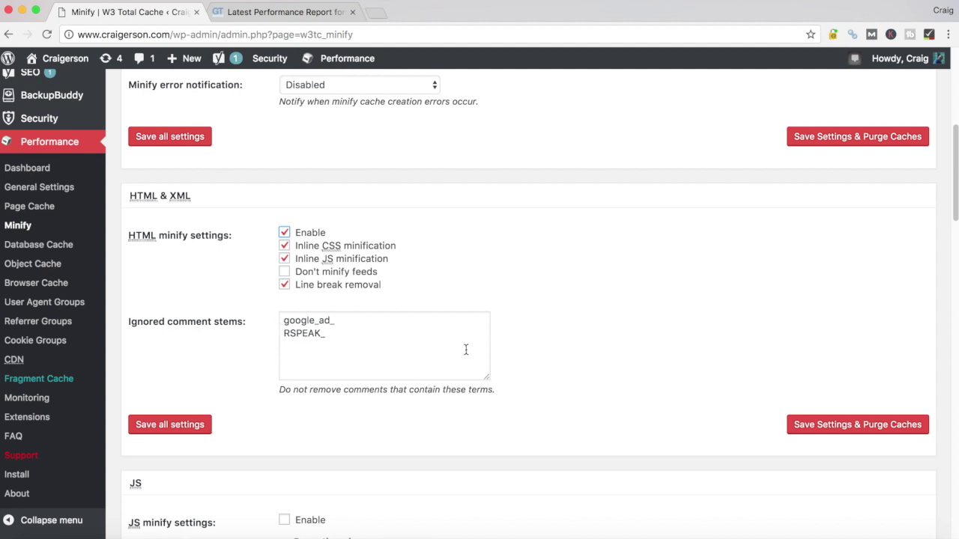
- Enable JS minify and set the before </head>, after <body> and before </body> areas to Combine only
scroll(465, 350, "down", 8)
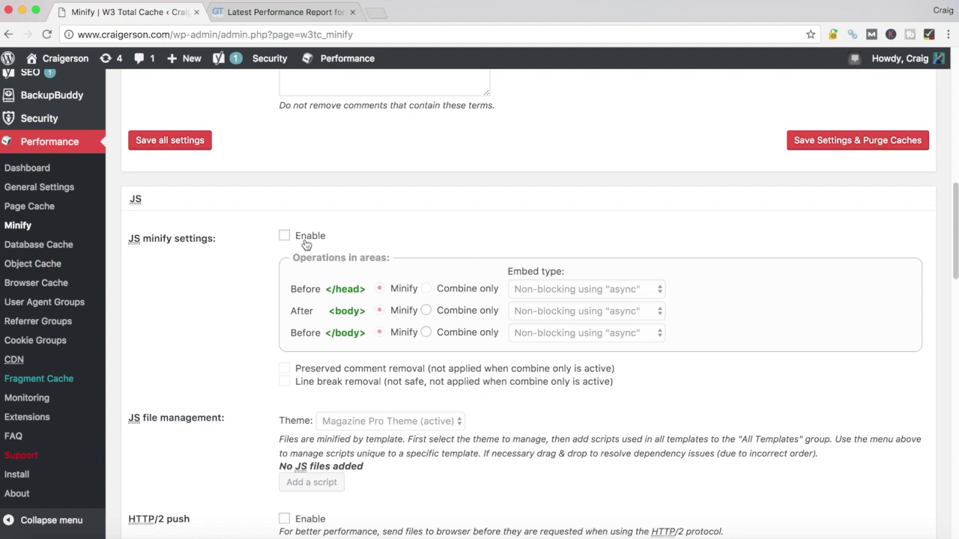
scroll(303, 247, "down", 1)
scroll(307, 240, "down", 3)
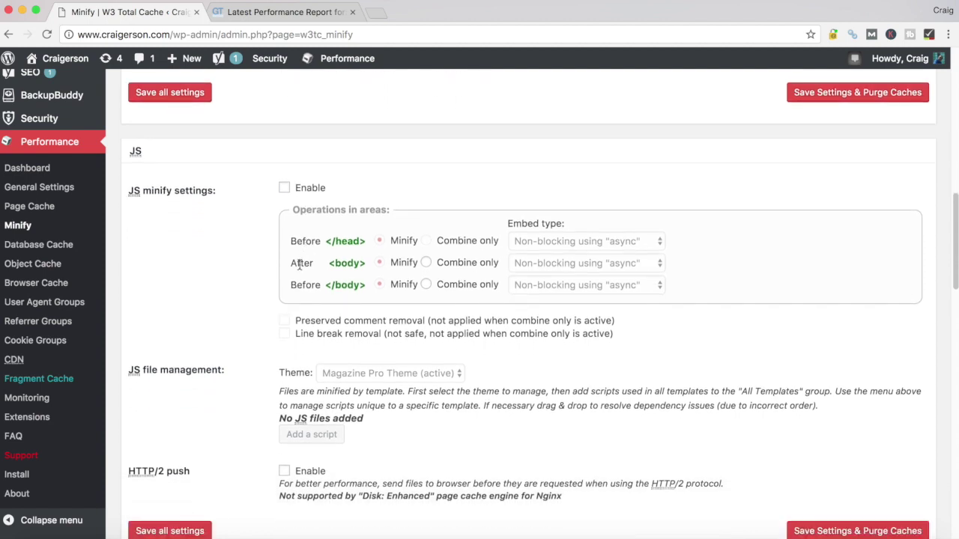
left_click(285, 190)
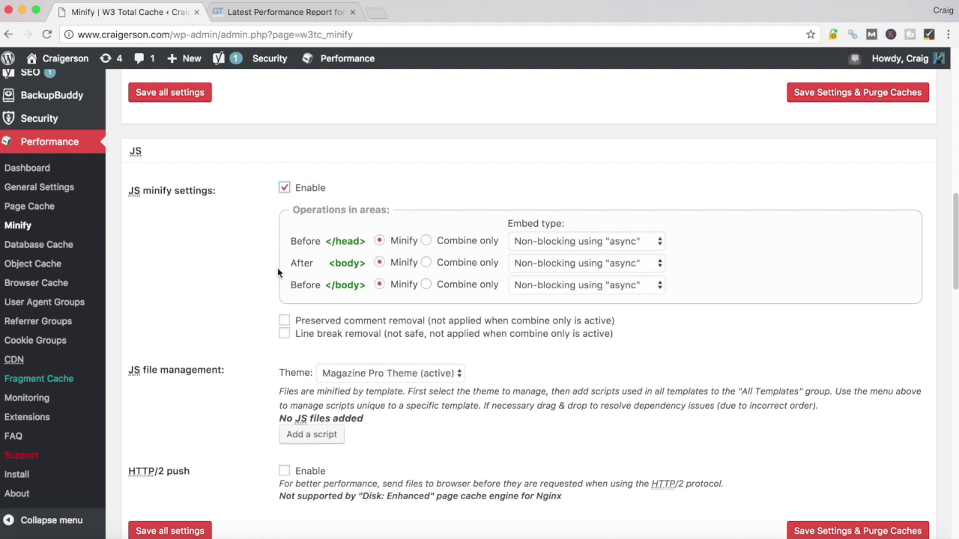
left_click(426, 241)
left_click(426, 263)
left_click(426, 284)
- Keep the before </head> embed type at Non-blocking using "async" and select Magazine Pro Theme (active) for JS file management
left_click(599, 241)
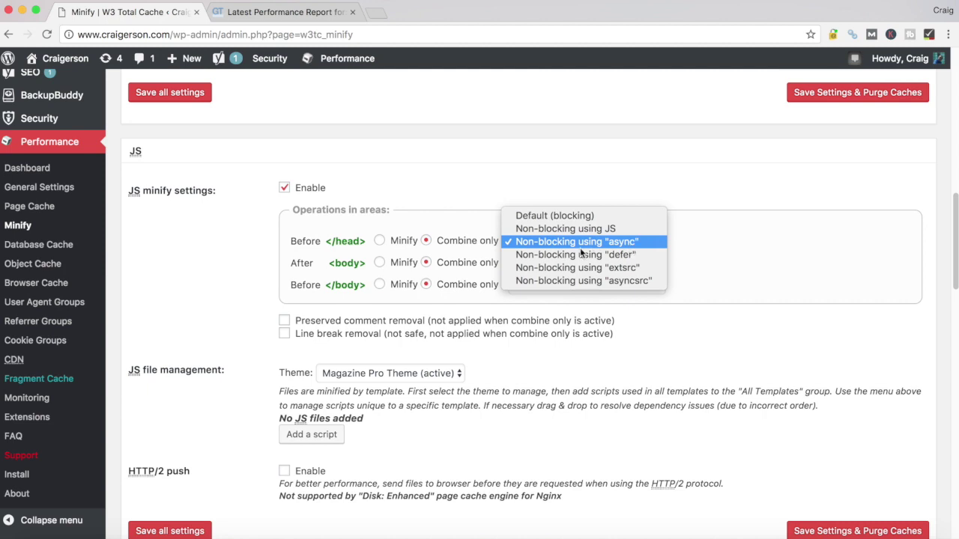
left_click(743, 244)
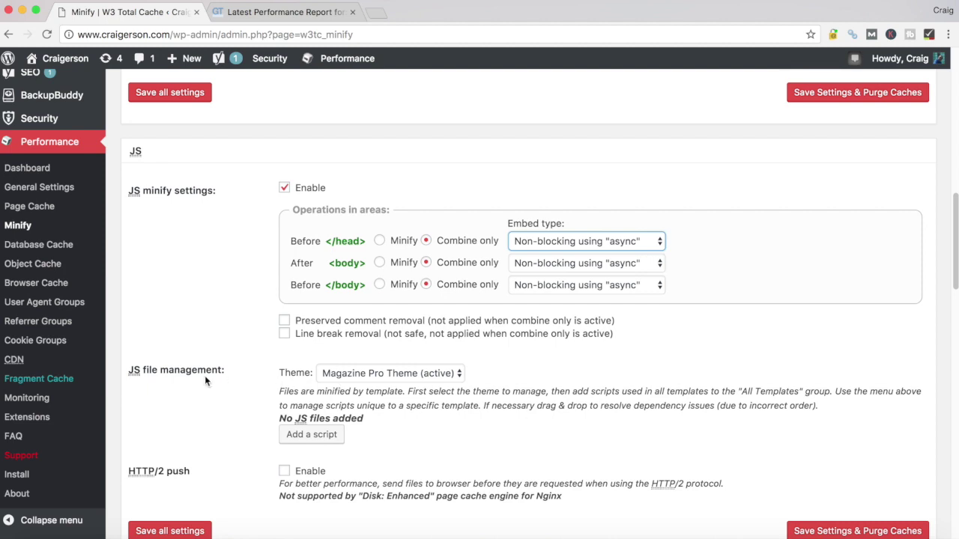
left_click(395, 373)
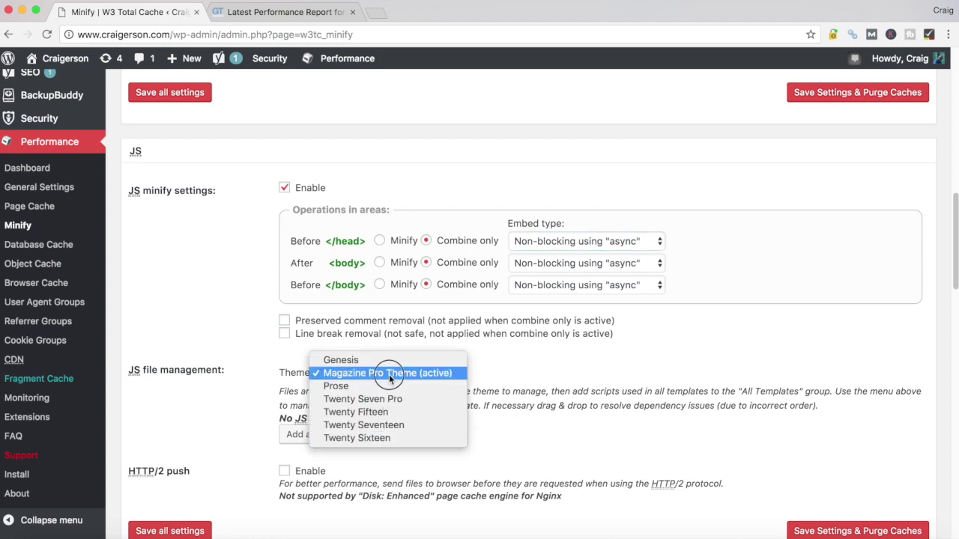
left_click(389, 375)
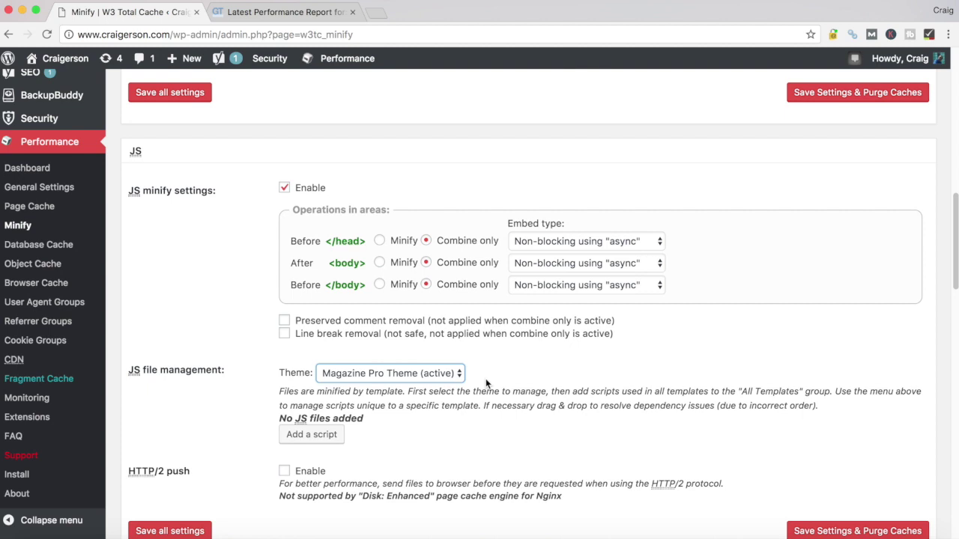
- Enable the CSS minify settings in the CSS section
scroll(485, 384, "down", 1)
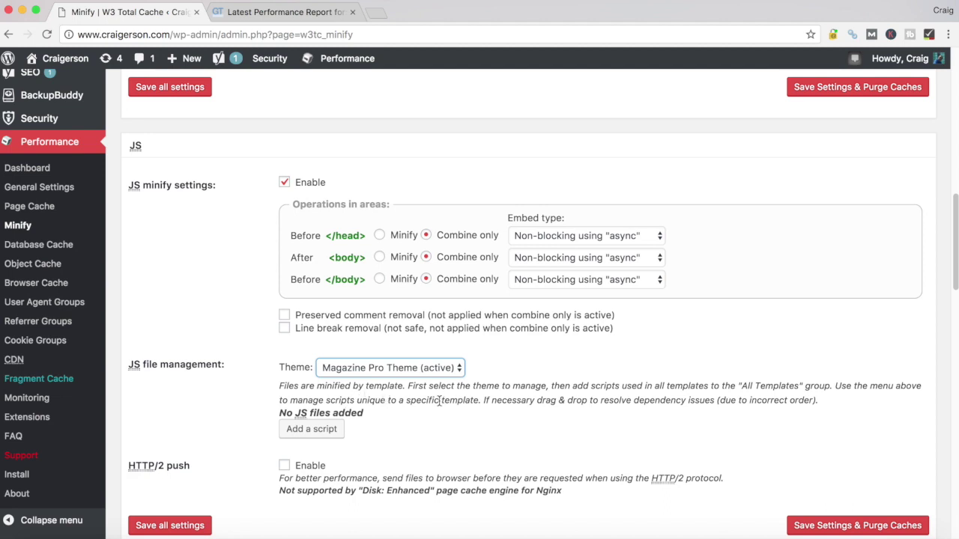
scroll(438, 402, "down", 1)
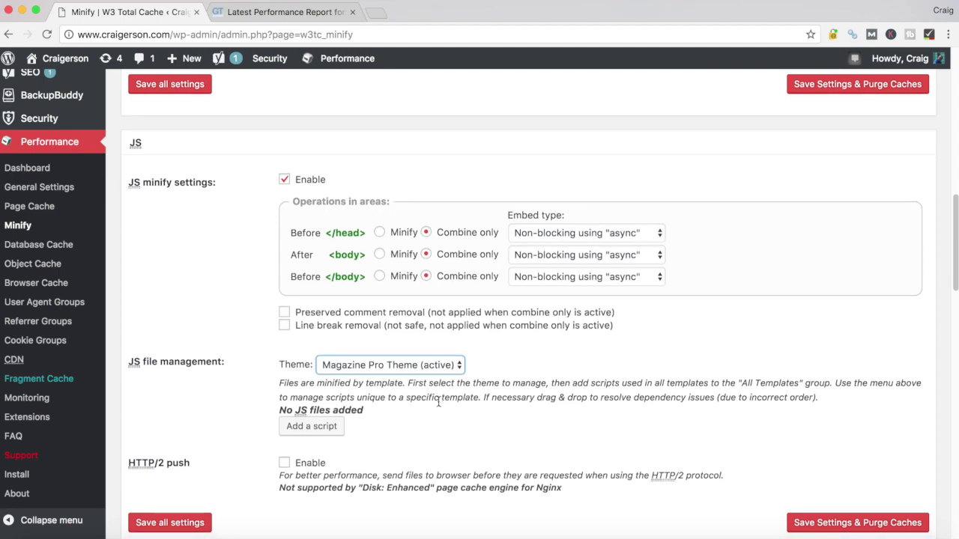
scroll(438, 402, "down", 5)
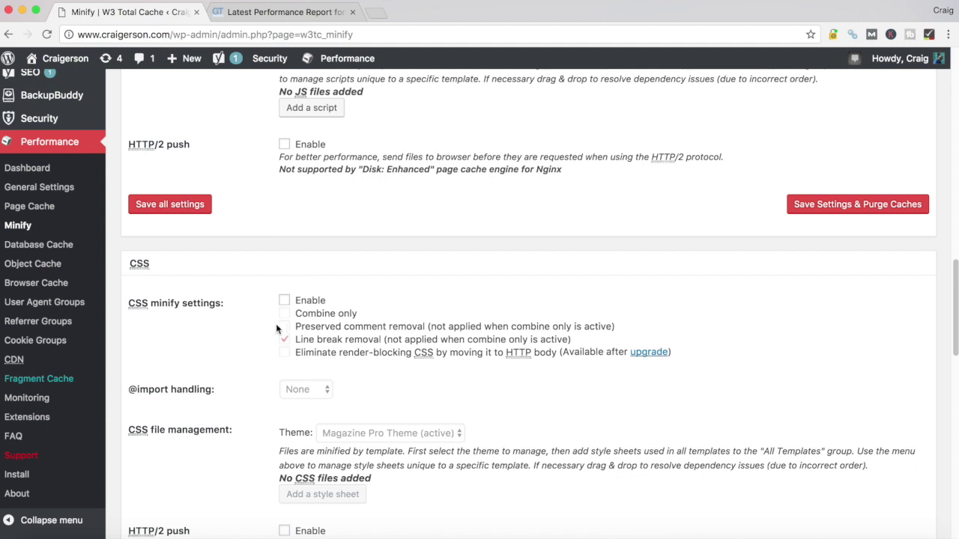
left_click(285, 301)
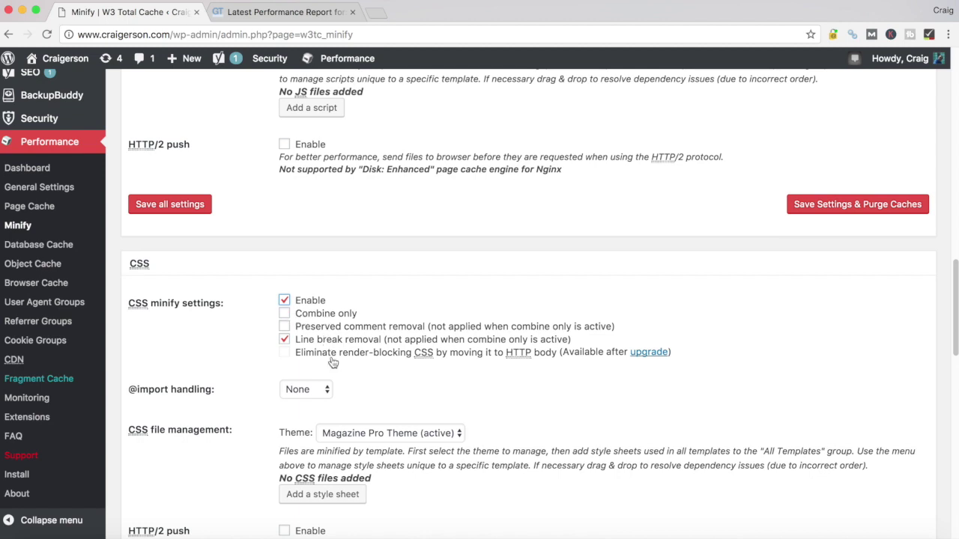
left_click(300, 391)
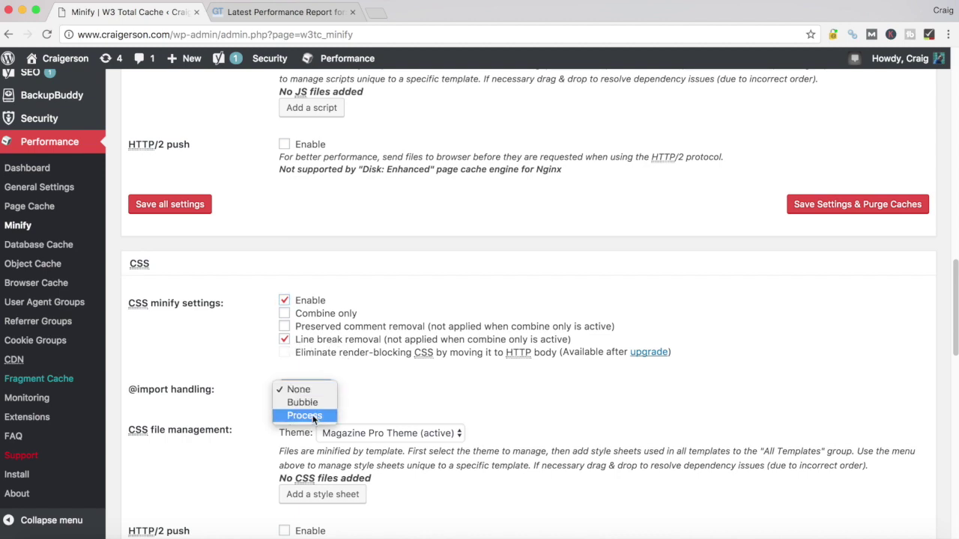
left_click(313, 416)
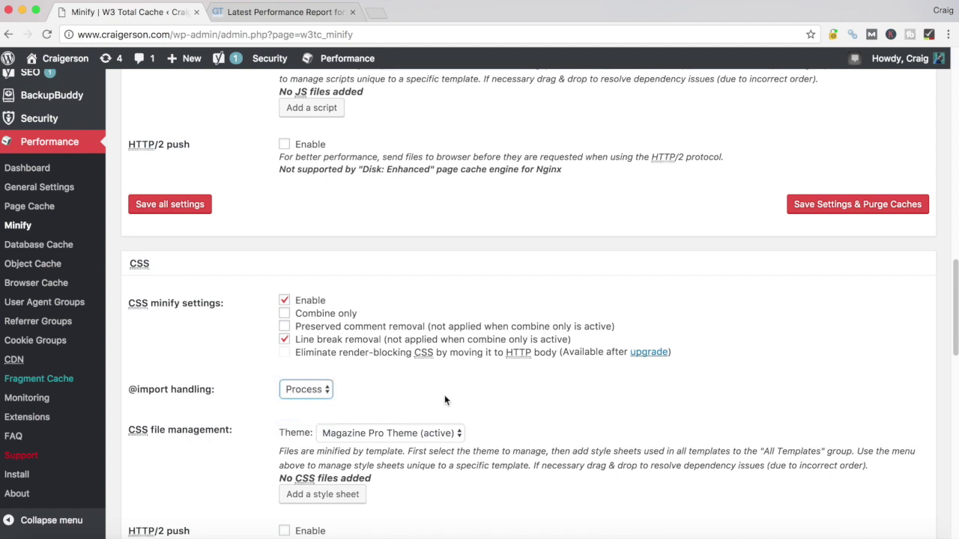
scroll(445, 392, "down", 2)
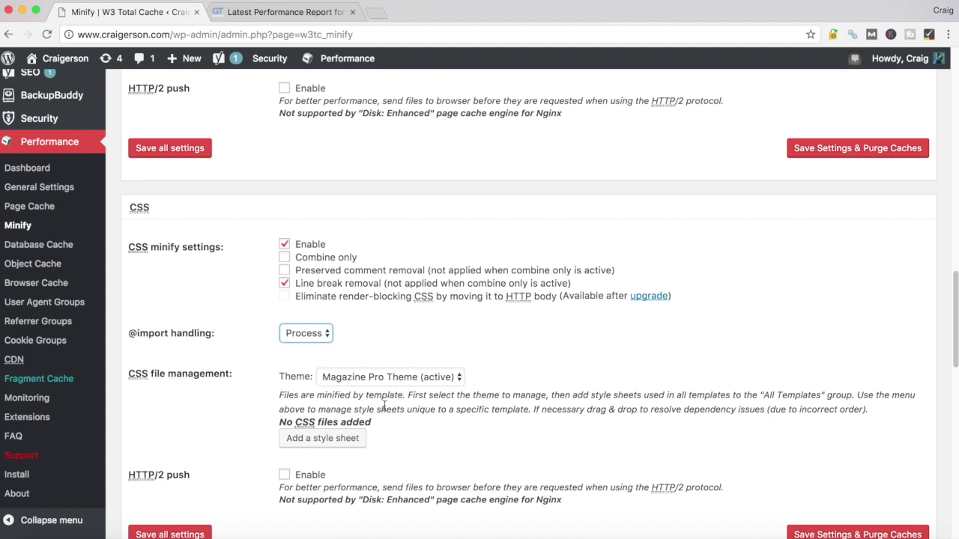
scroll(385, 405, "down", 1)
left_click(170, 524)
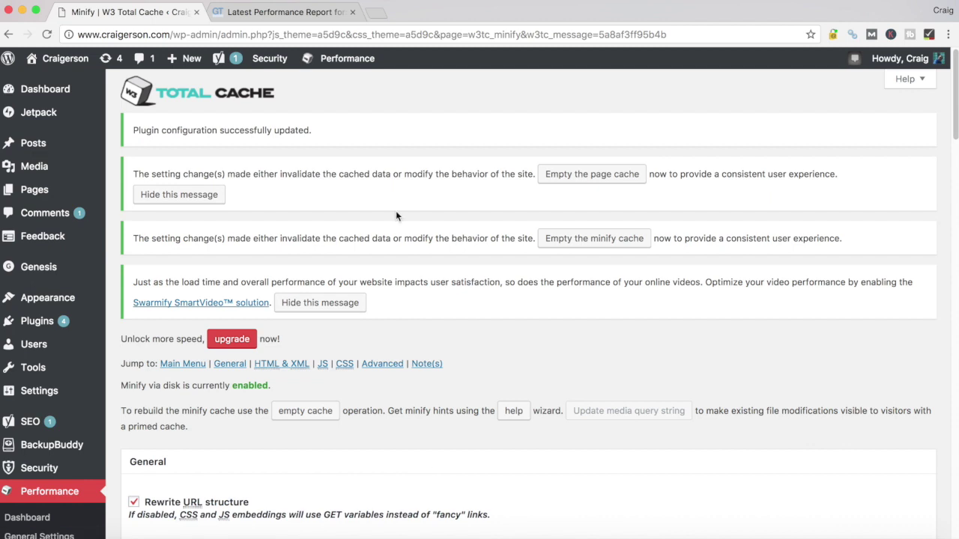
- Open the minify help wizard and mark the two magazine-pro theme scripts, JavaScript files 3 and 4, to be added
mouse_move(120, 412)
left_click(514, 412)
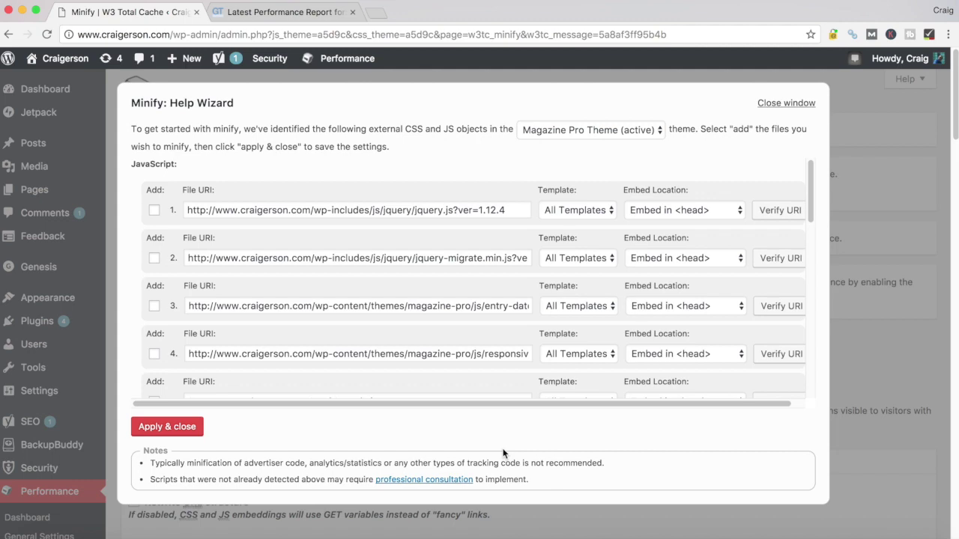
scroll(230, 244, "down", 15)
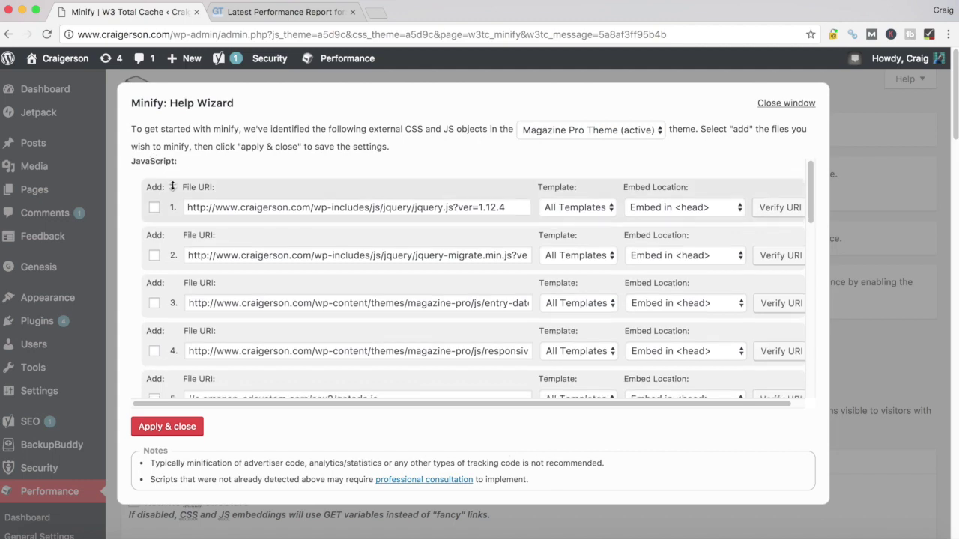
scroll(230, 243, "down", 3)
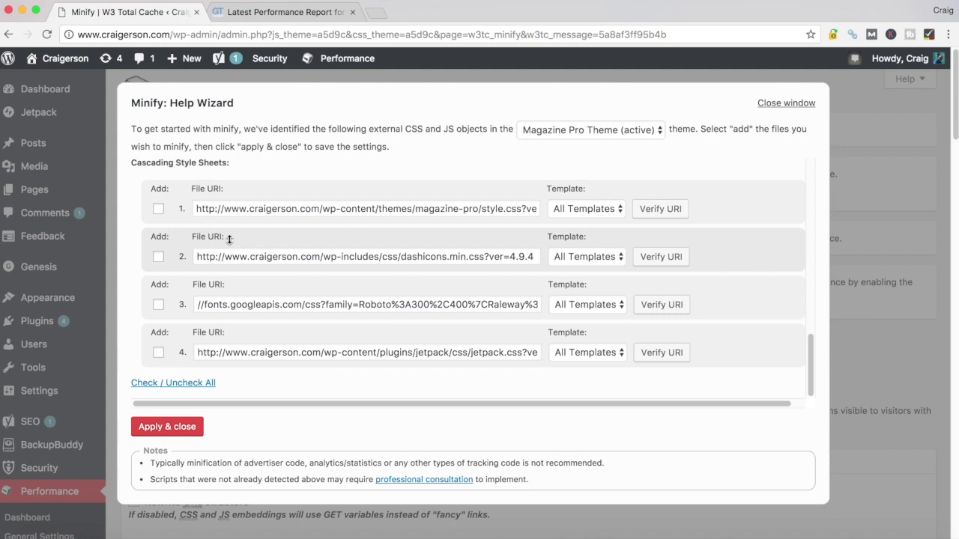
scroll(230, 244, "up", 1)
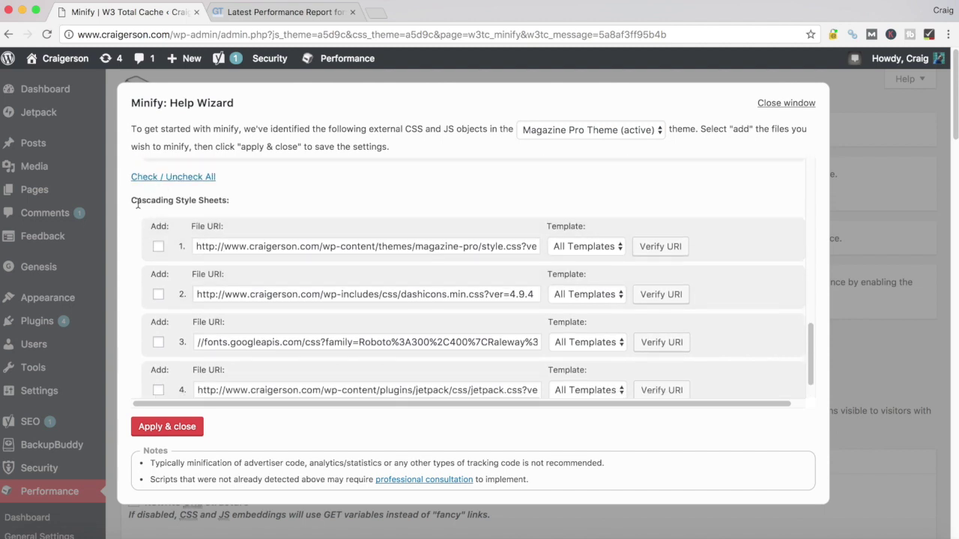
scroll(203, 215, "down", 2)
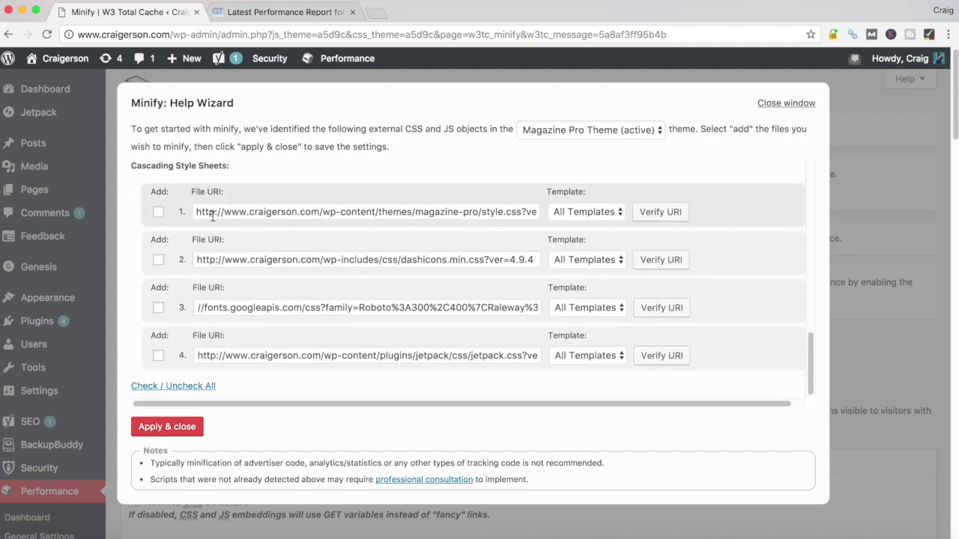
scroll(211, 218, "up", 15)
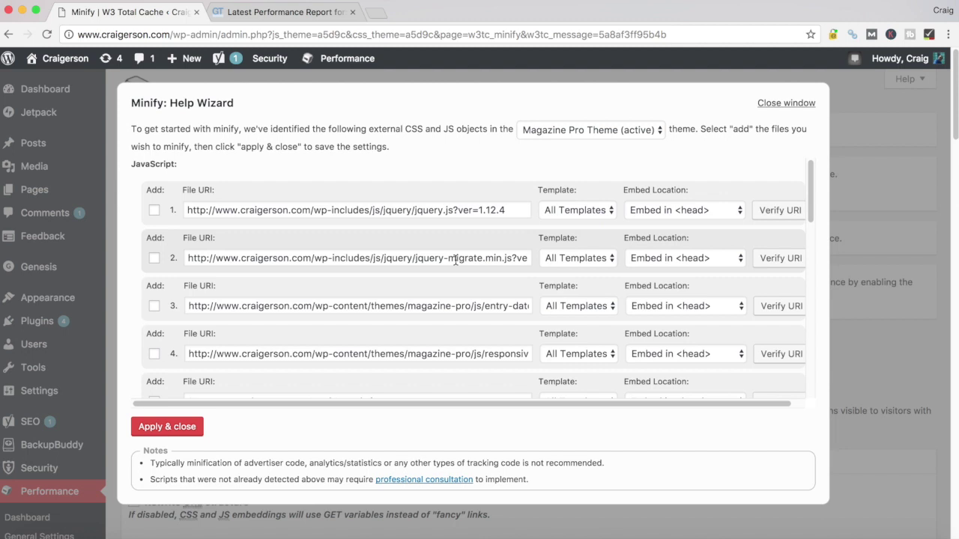
scroll(455, 260, "down", 1)
scroll(456, 260, "down", 3)
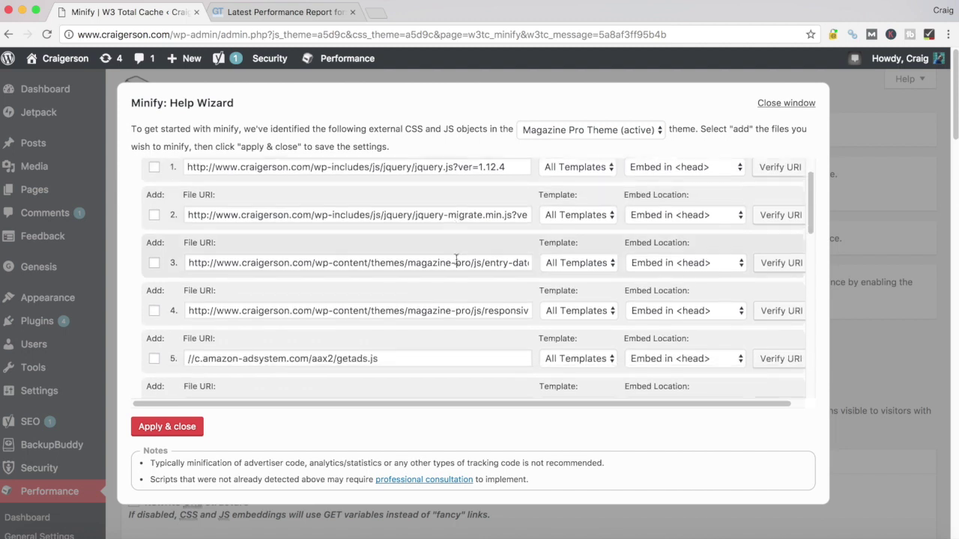
left_click(155, 265)
left_click(154, 312)
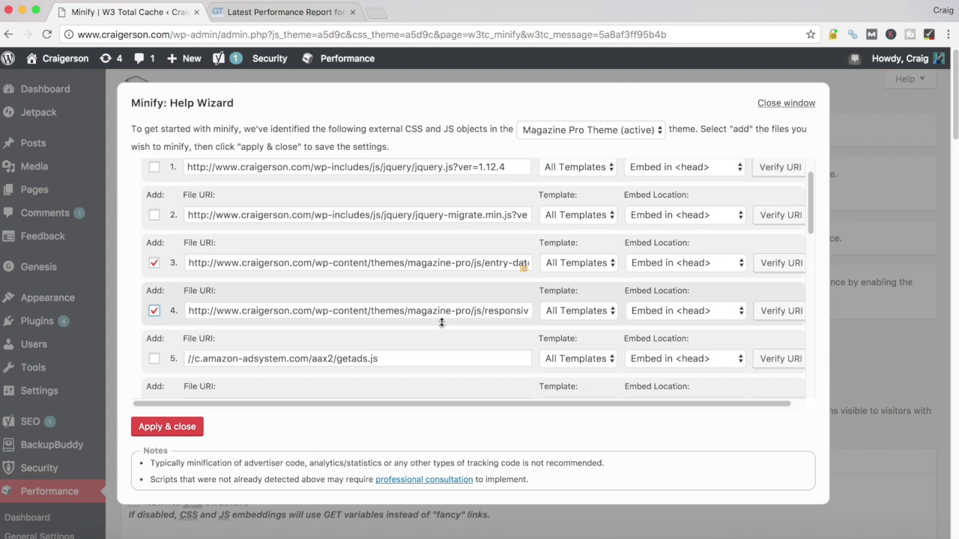
- Review the remaining JavaScript files in the help wizard with their template and embed location assignments
scroll(443, 318, "down", 2)
scroll(374, 321, "down", 1)
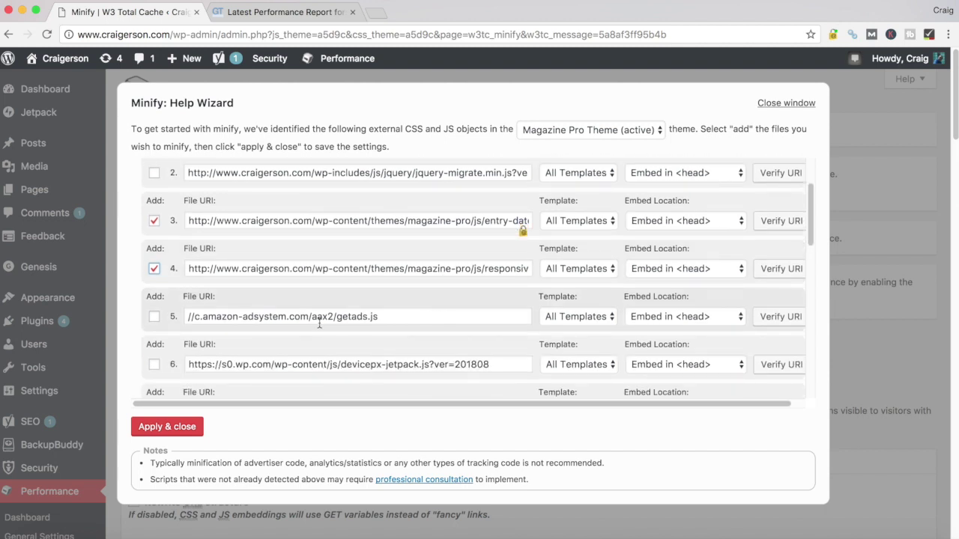
scroll(337, 322, "down", 2)
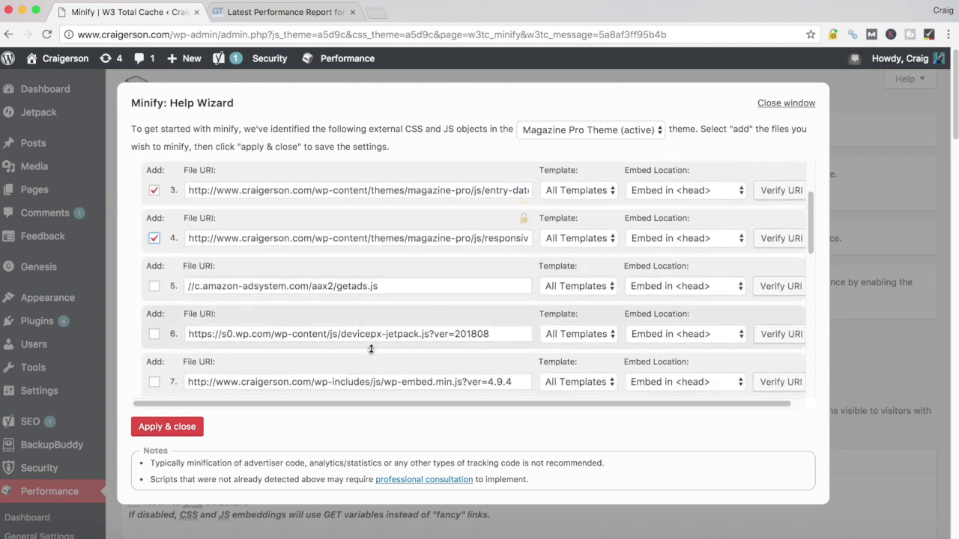
scroll(405, 322, "down", 2)
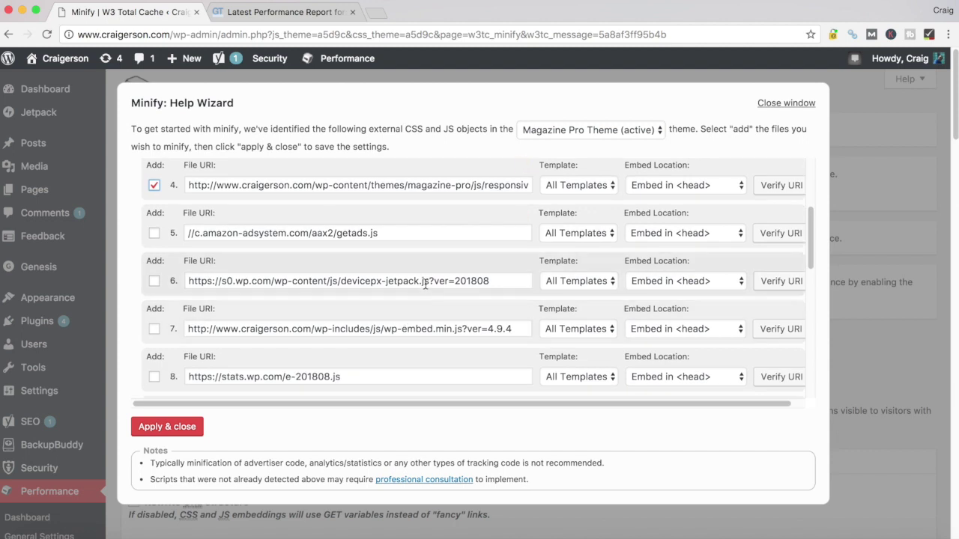
scroll(404, 315, "down", 1)
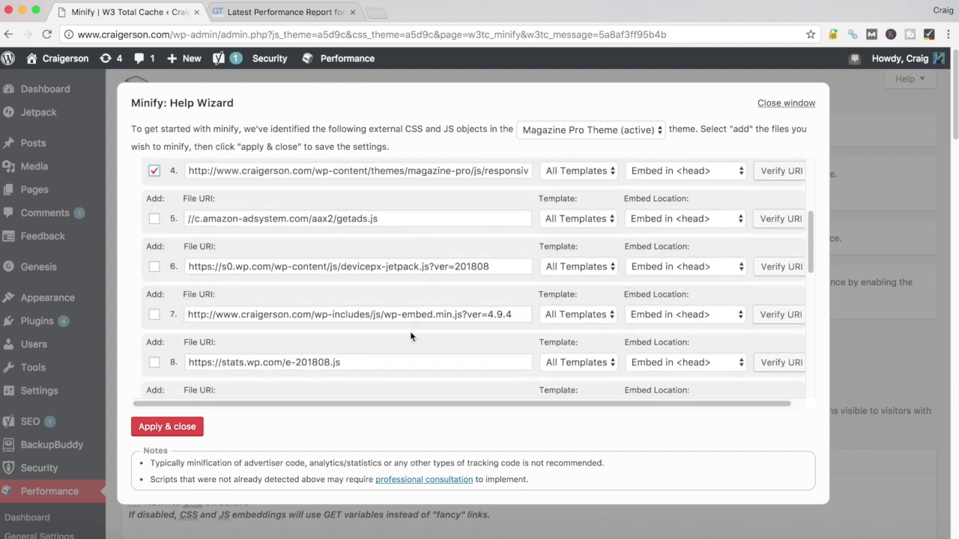
scroll(407, 318, "down", 5)
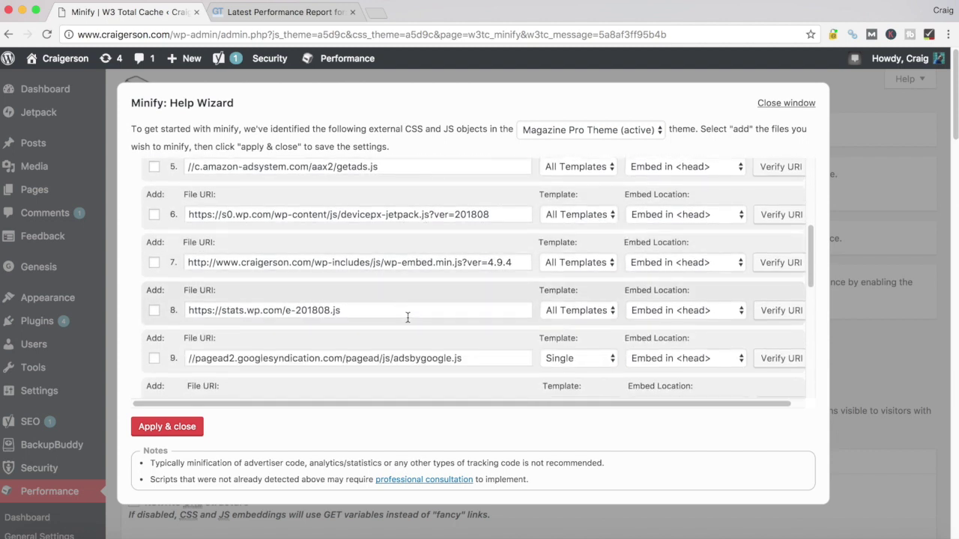
scroll(409, 318, "down", 2)
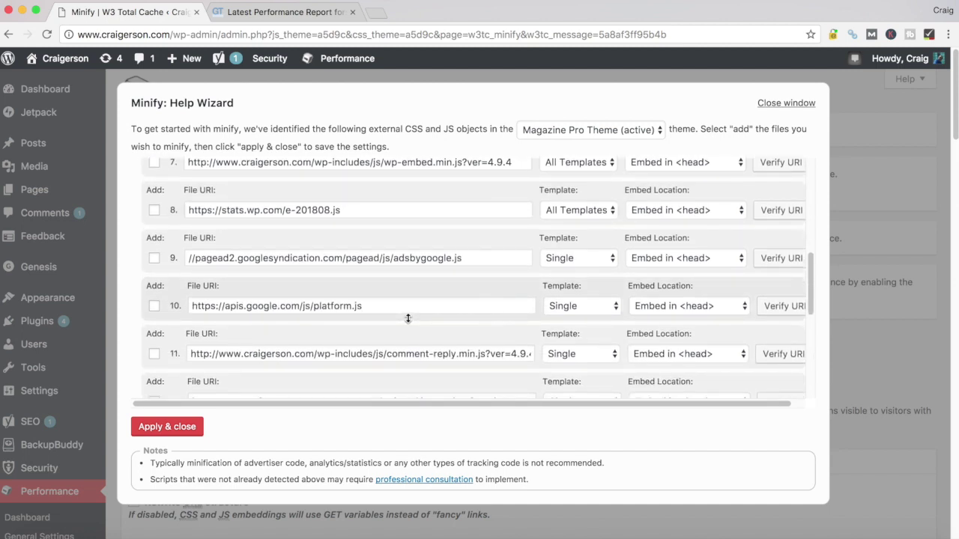
scroll(408, 318, "down", 3)
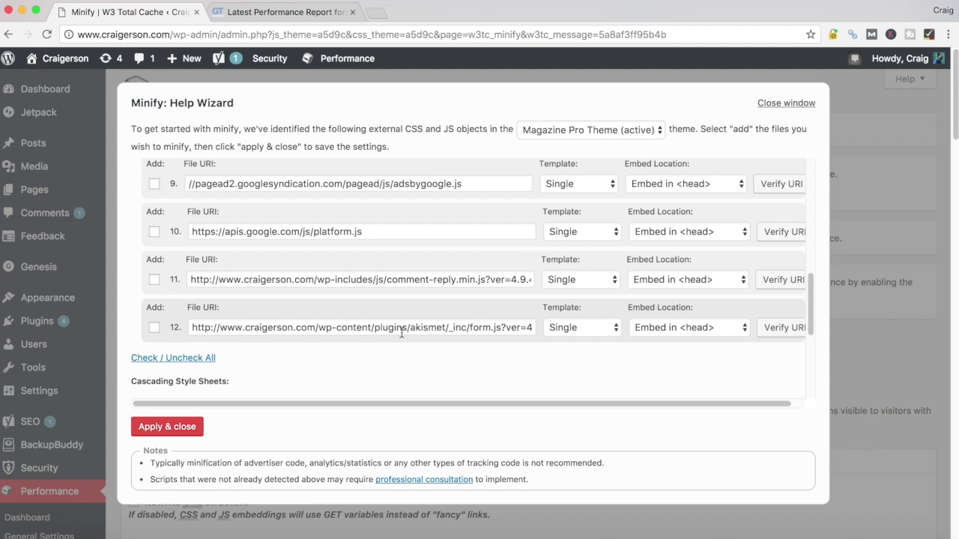
scroll(402, 333, "up", 15)
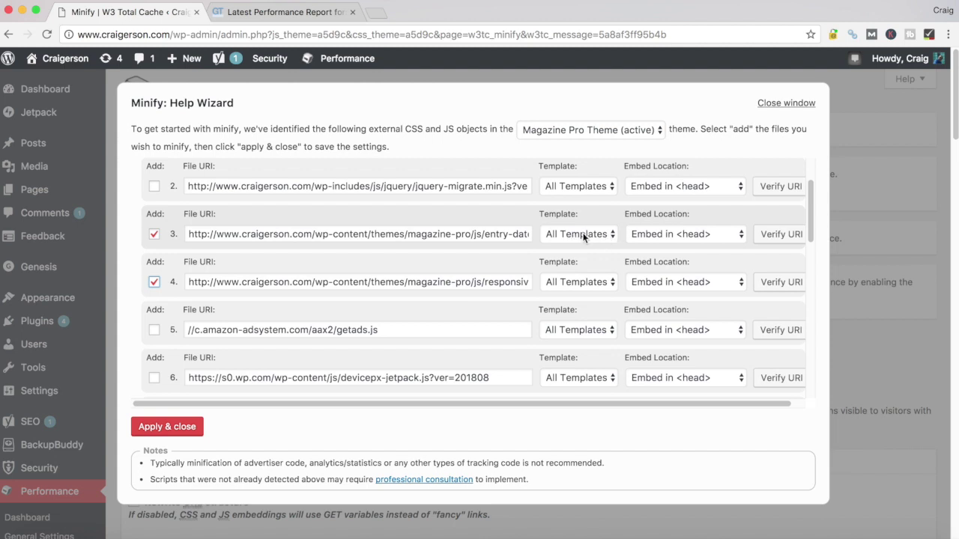
scroll(583, 236, "down", 6)
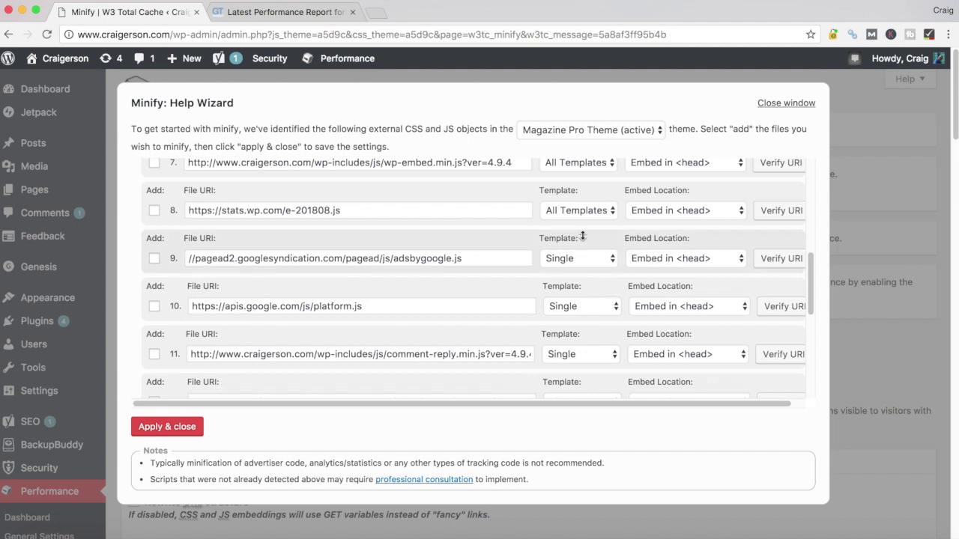
- Add all four files under Cascading Style Sheets in the help wizard and apply the file selection
scroll(582, 237, "down", 8)
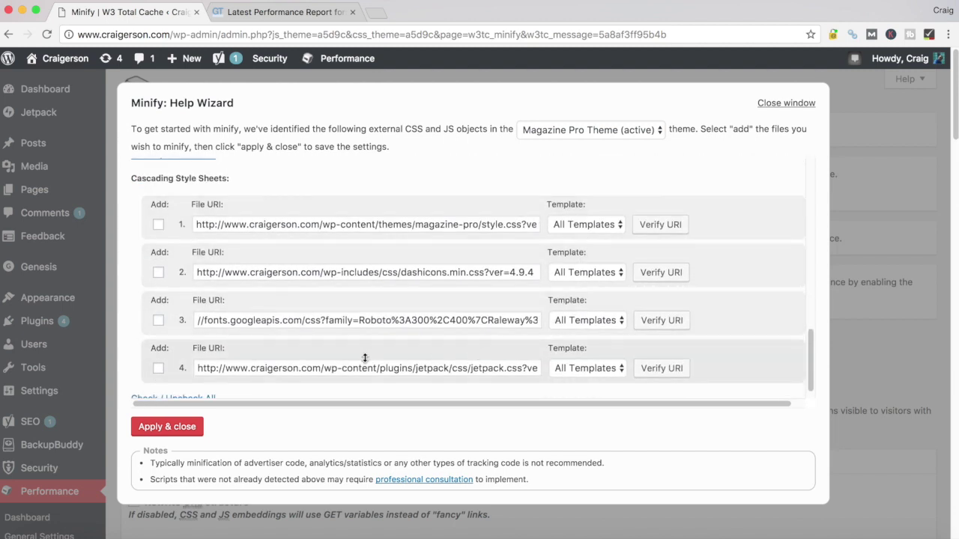
left_click(159, 224)
left_click(158, 272)
left_click(158, 320)
left_click(158, 368)
scroll(238, 228, "down", 1)
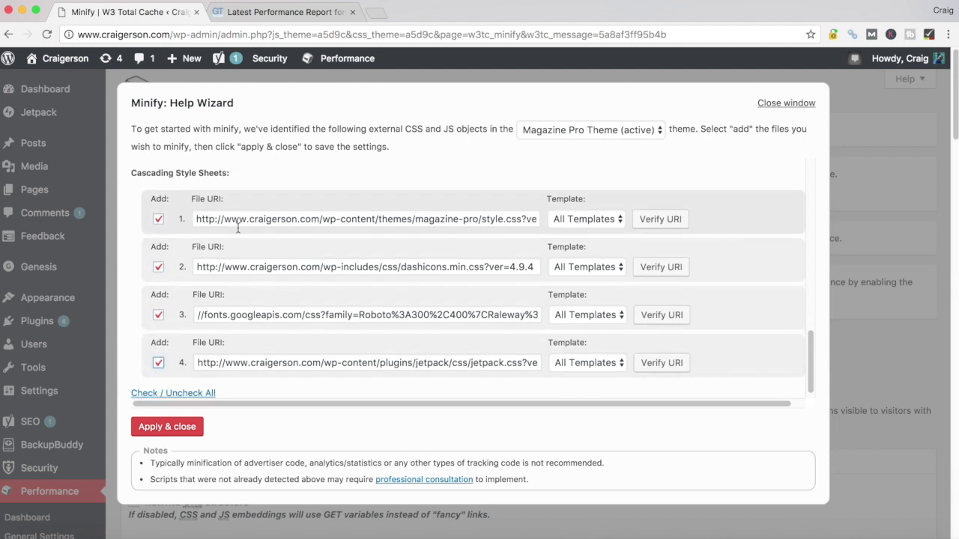
left_click(165, 426)
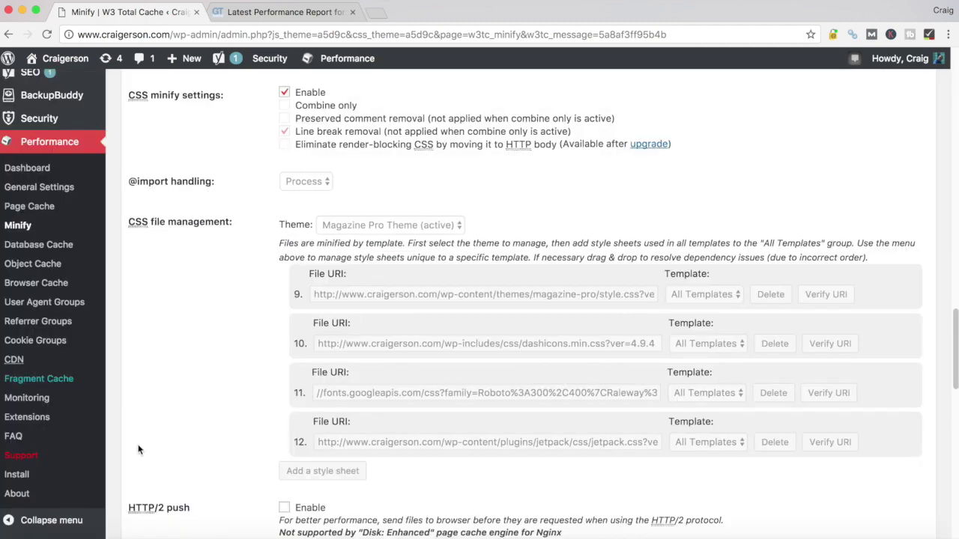
- Check the files added to JS and CSS file management, save the settings and purge the caches
scroll(184, 402, "up", 10)
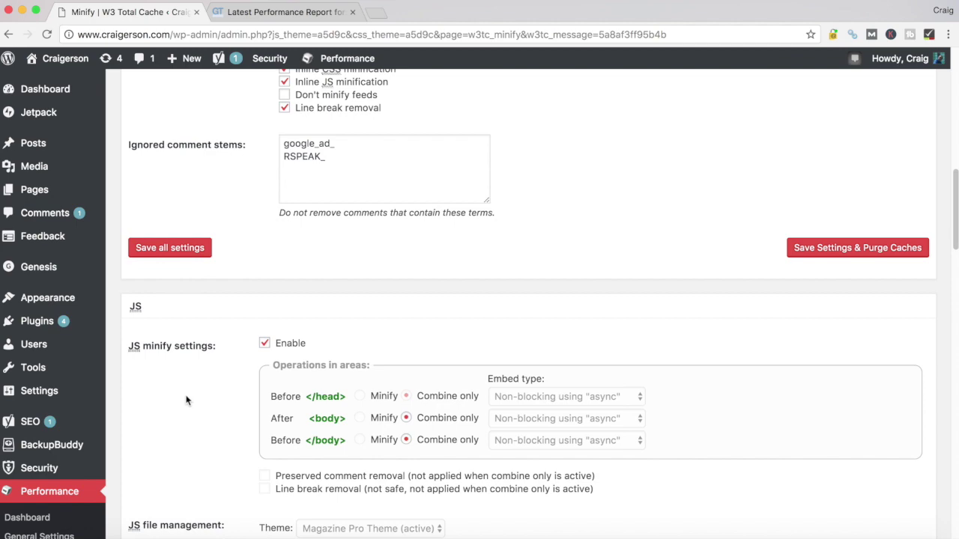
scroll(138, 318, "down", 4)
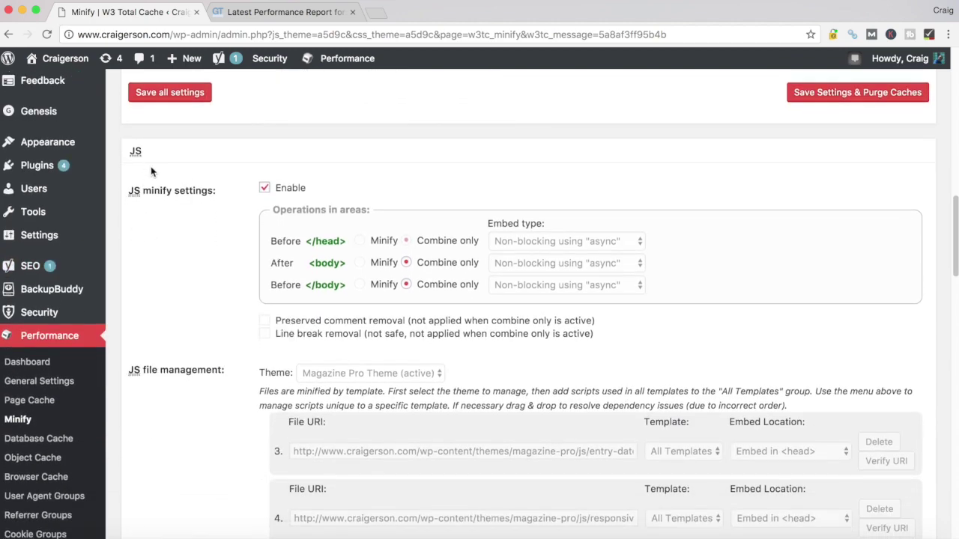
scroll(172, 188, "down", 1)
scroll(204, 361, "down", 2)
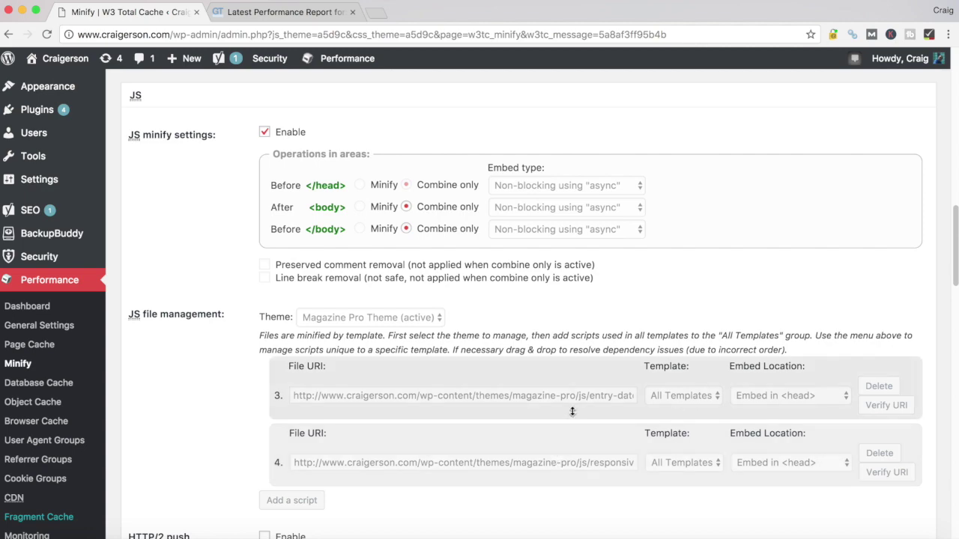
scroll(571, 411, "down", 10)
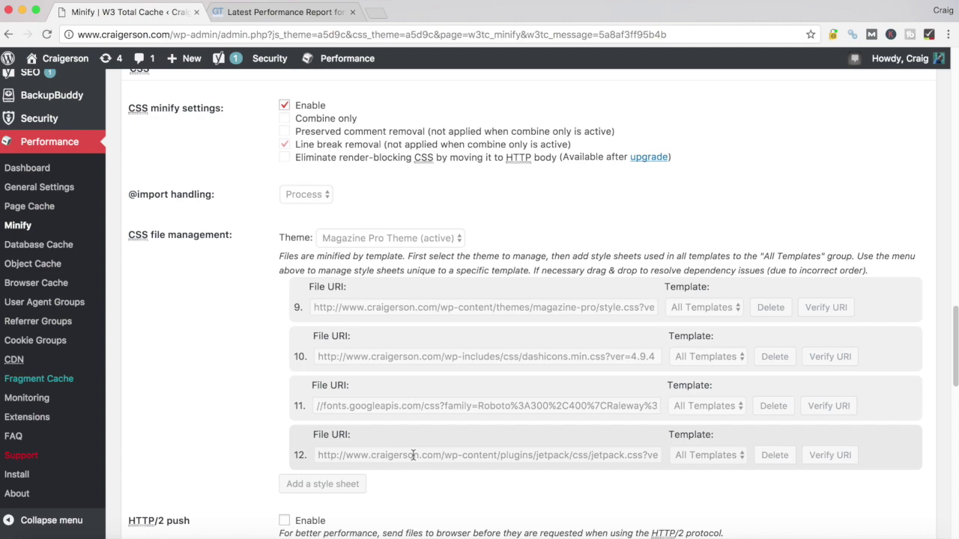
scroll(412, 455, "down", 5)
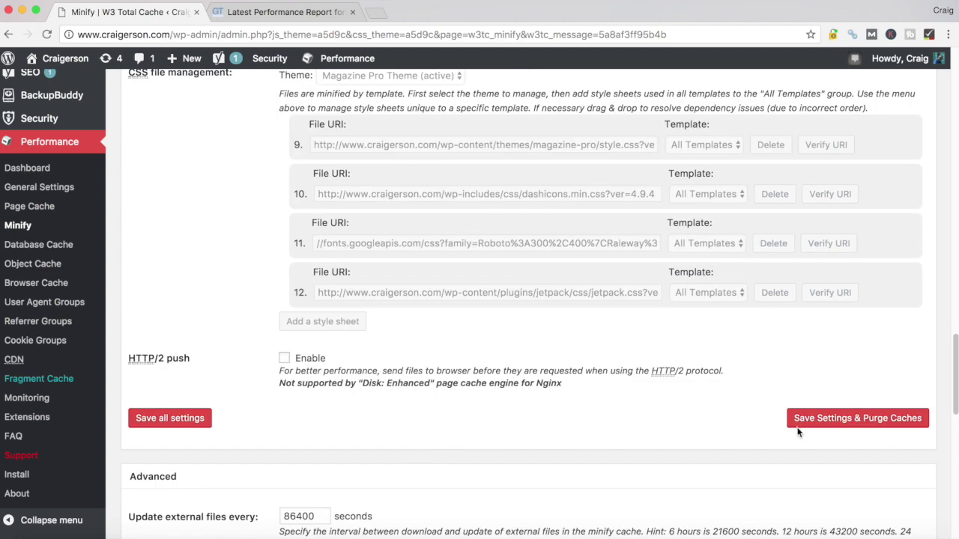
left_click(844, 418)
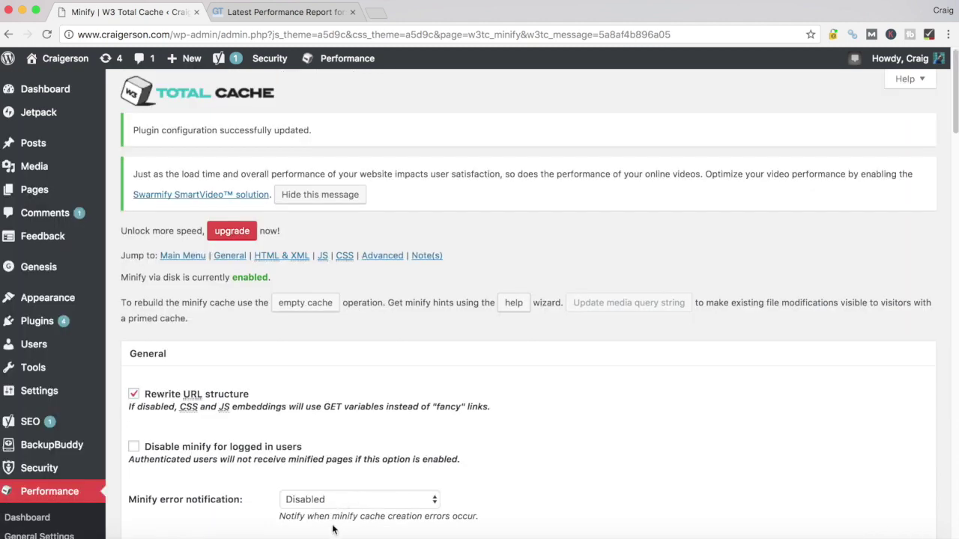
- Switch to the browser window showing the live blog post, open the site's home page and inspect its layout
right_click(292, 529)
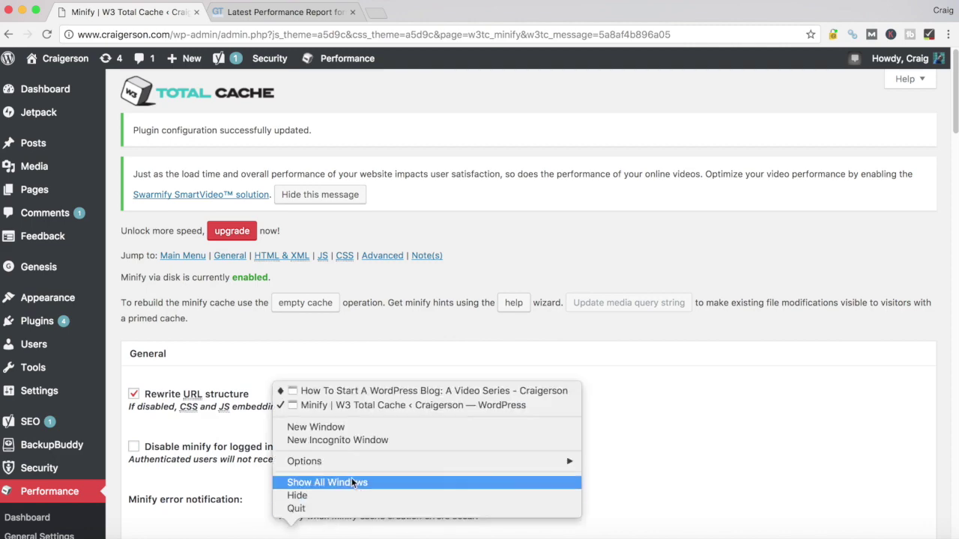
left_click(394, 392)
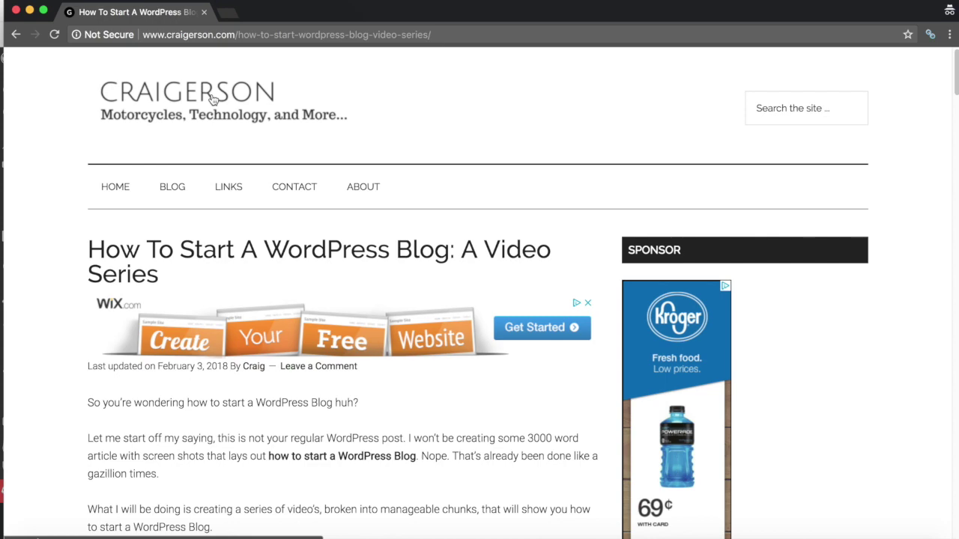
left_click(212, 99)
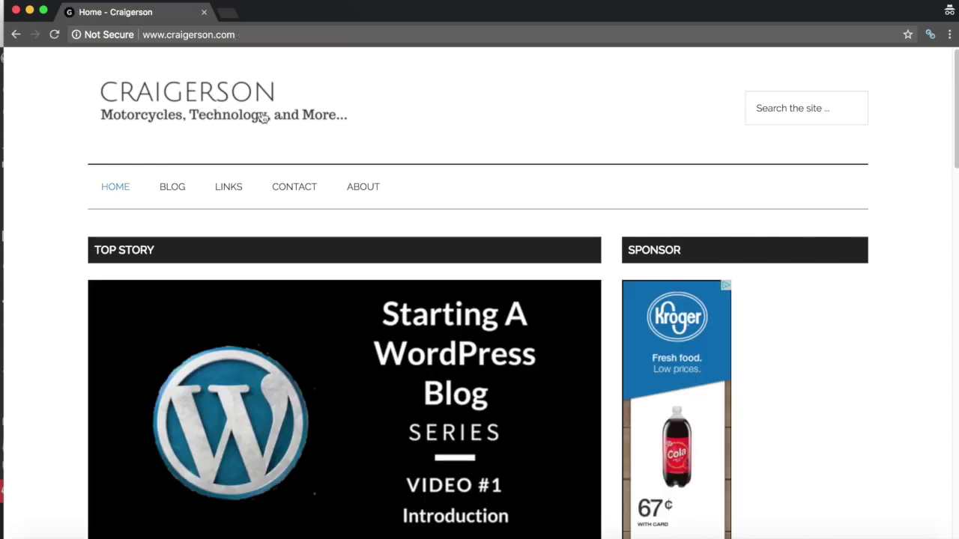
scroll(412, 144, "down", 2)
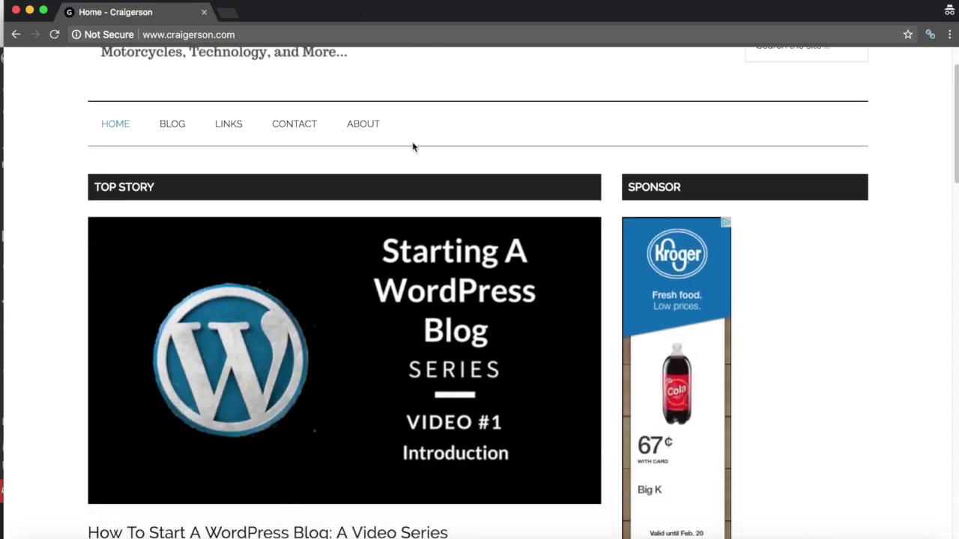
scroll(412, 147, "down", 4)
scroll(413, 149, "down", 6)
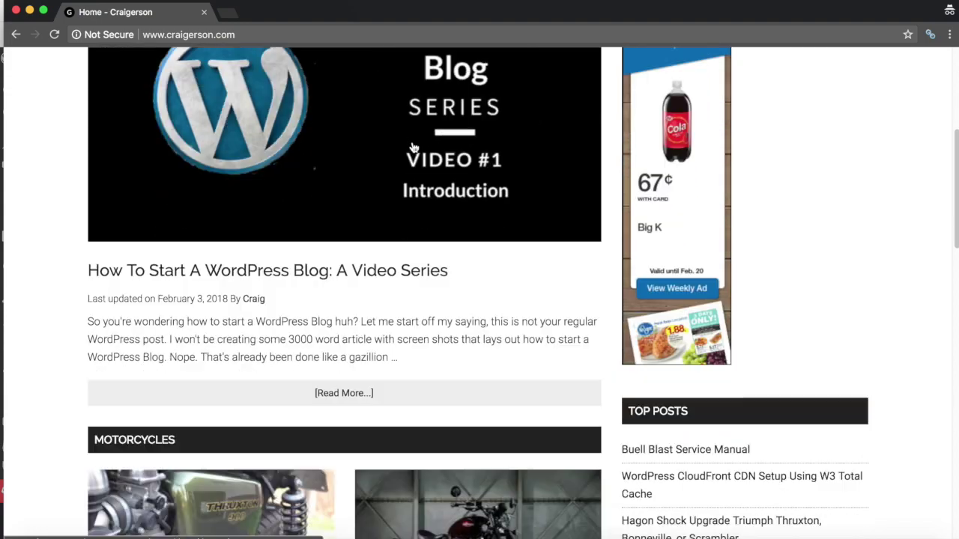
- Open the post "The All New Triumph Bonneville Models For 2017" from the home page and inspect its layout down to the comments
scroll(411, 148, "down", 8)
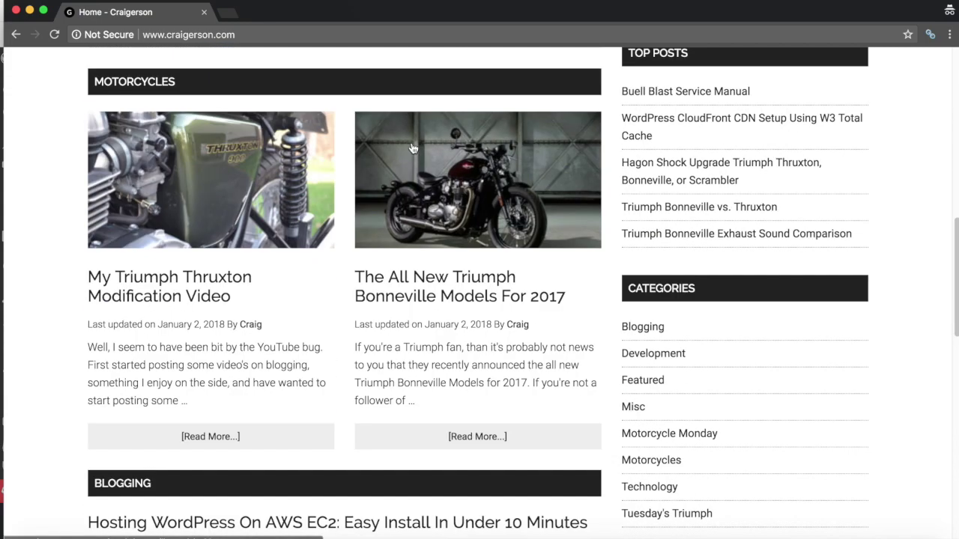
left_click(492, 295)
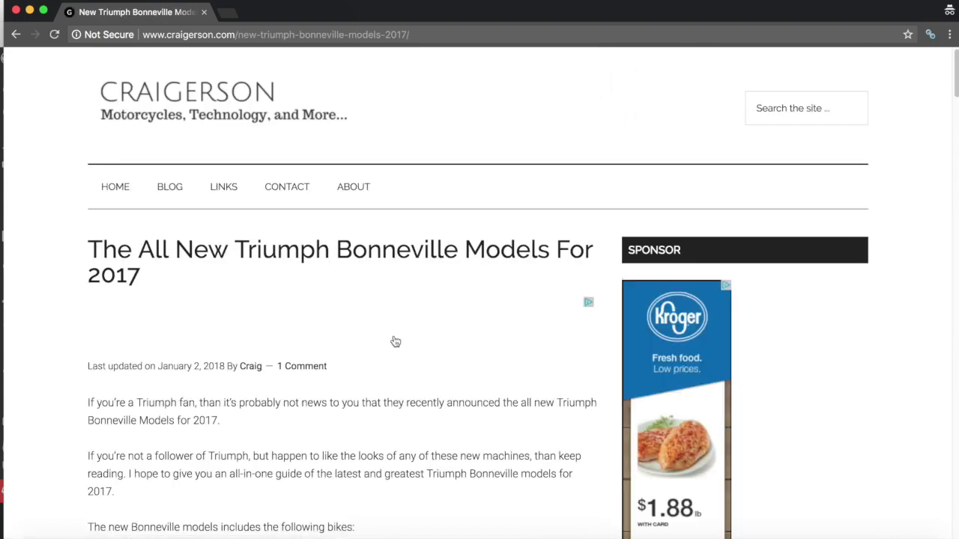
scroll(630, 344, "down", 5)
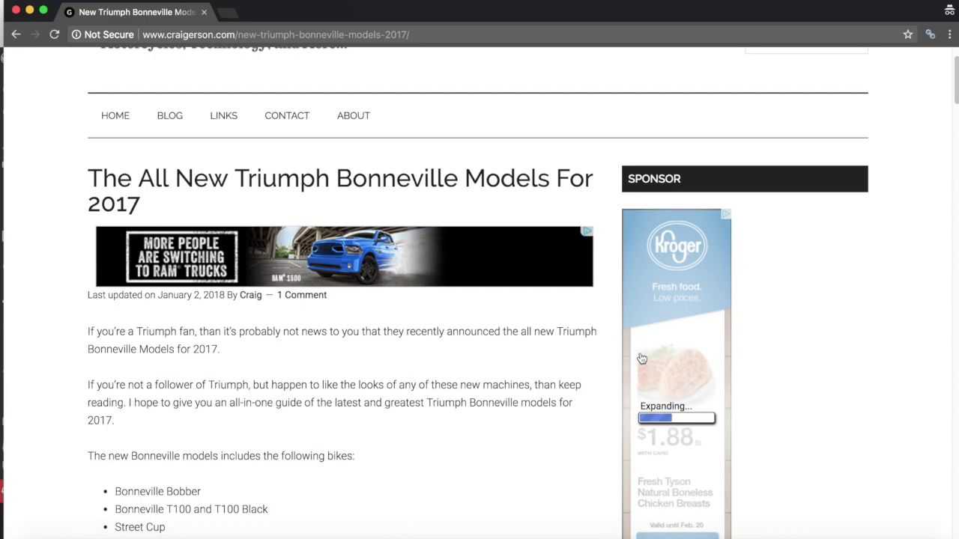
scroll(422, 343, "down", 2)
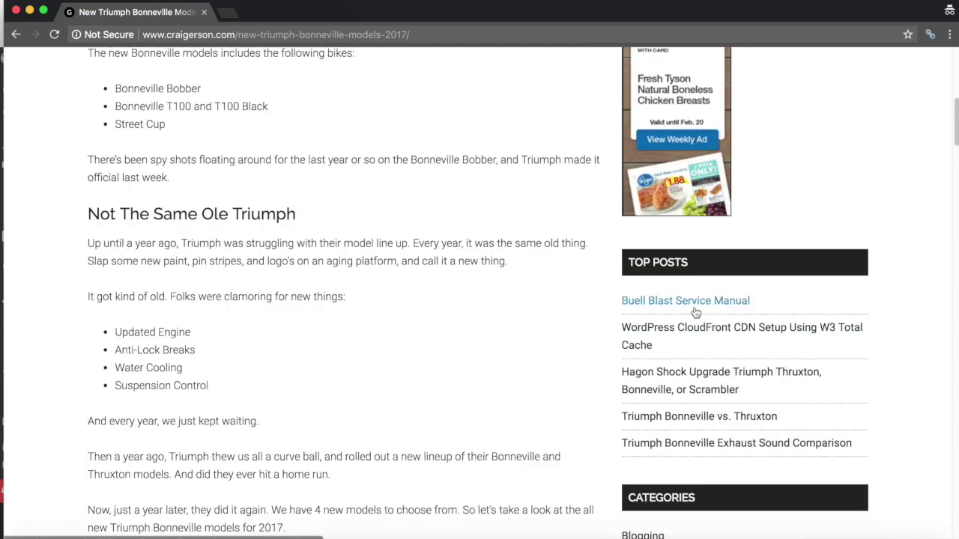
scroll(680, 342, "down", 4)
scroll(680, 342, "down", 14)
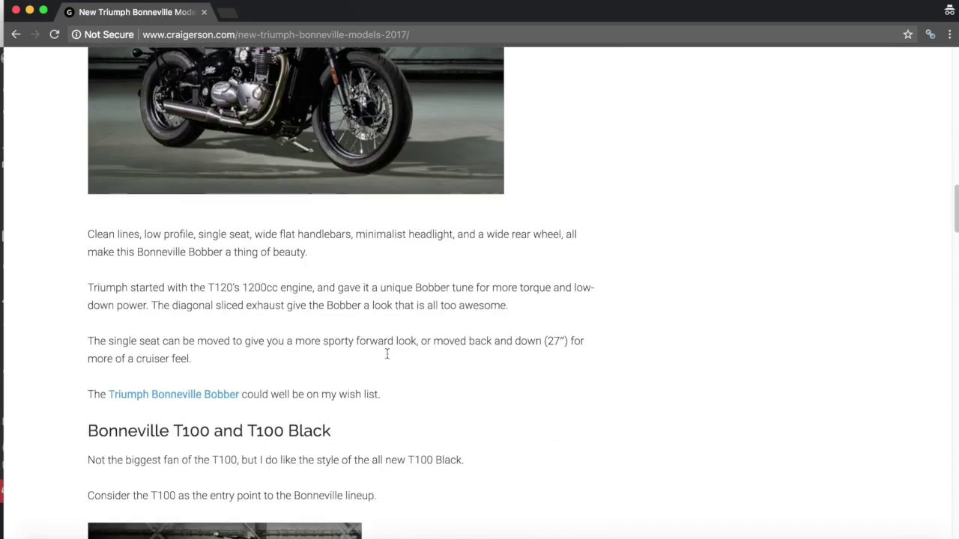
scroll(387, 357, "down", 10)
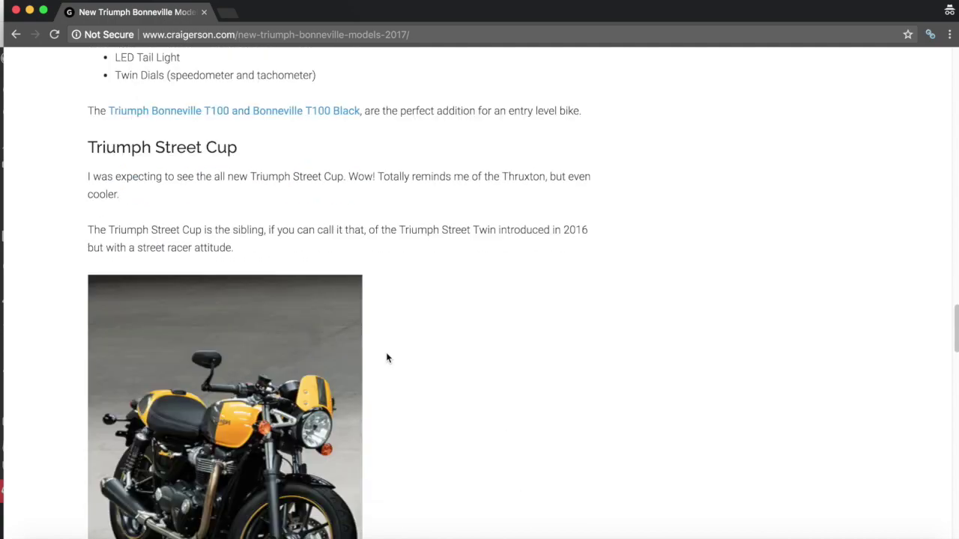
scroll(387, 358, "down", 10)
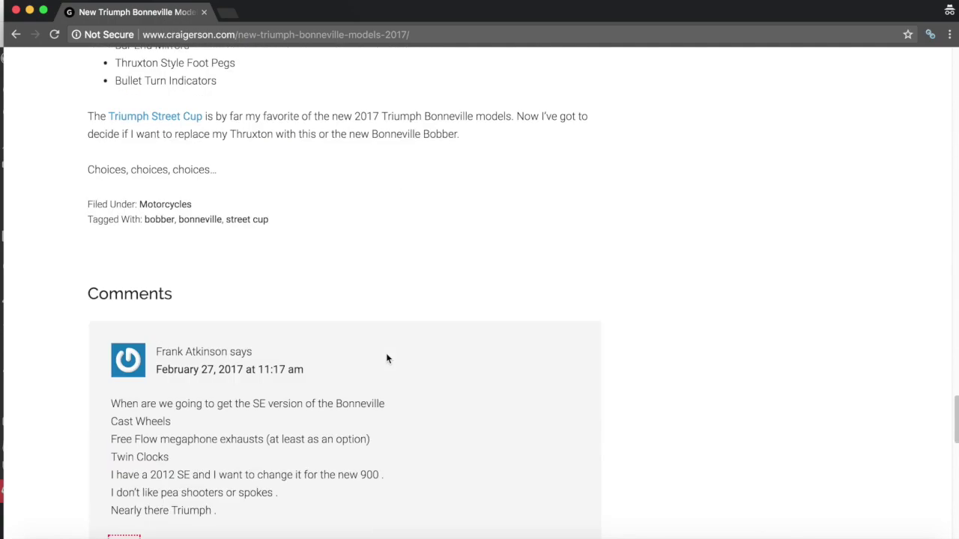
scroll(387, 358, "up", 20)
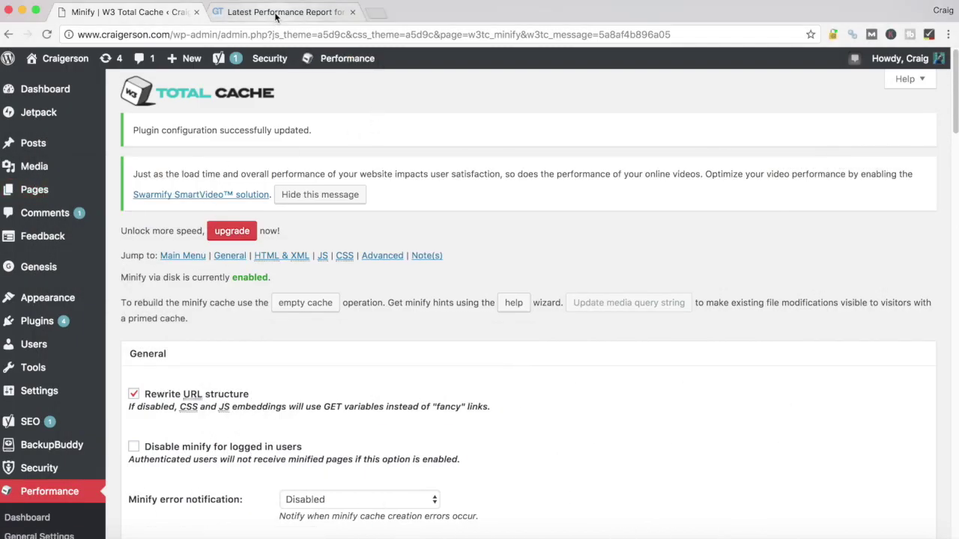
- Switch to the GTmetrix report for the site and rerun the performance test twice
left_click(279, 13)
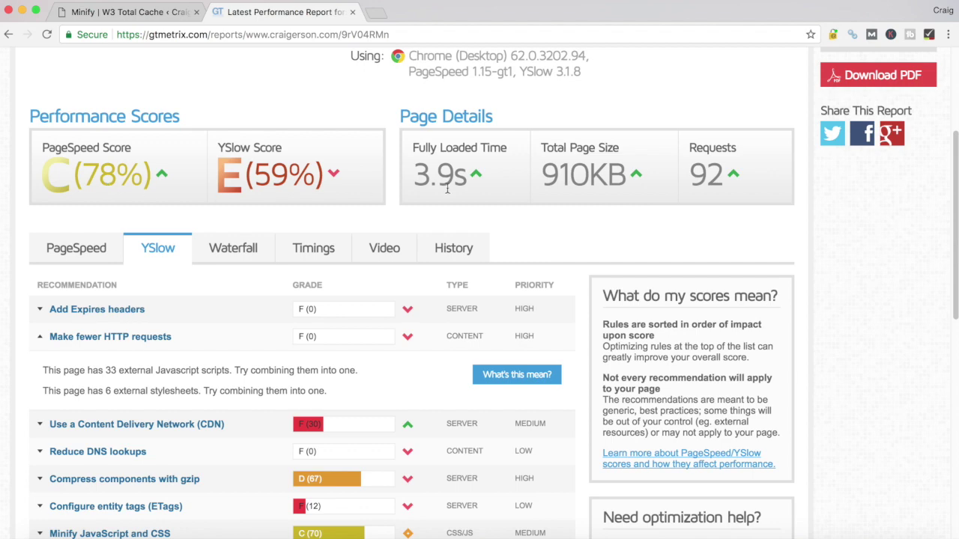
scroll(447, 189, "up", 5)
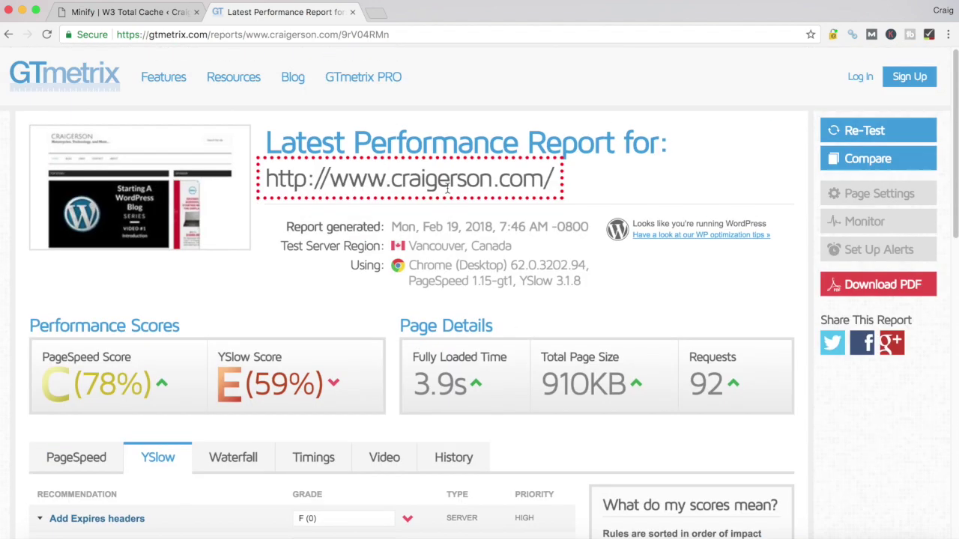
left_click(850, 135)
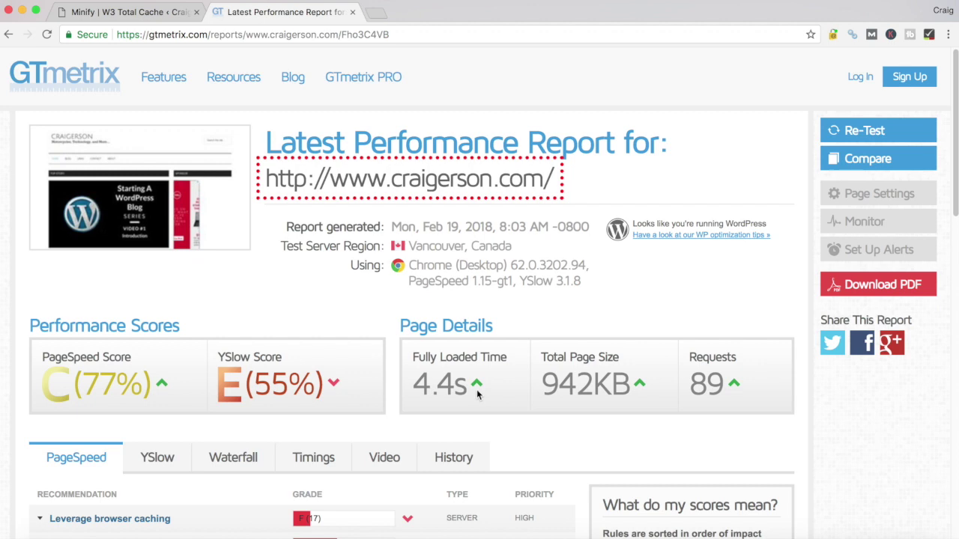
left_click(884, 133)
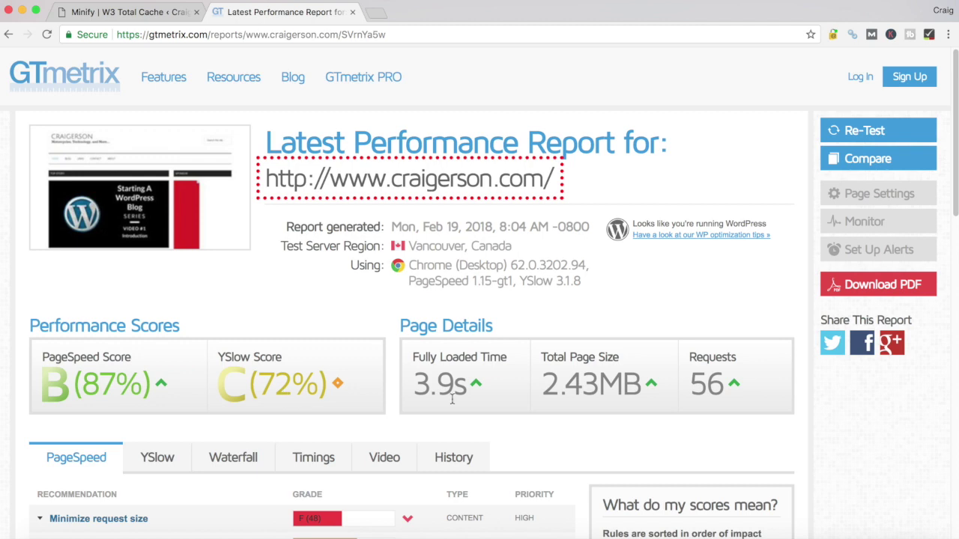
- Show the YSlow recommendations in the new report and expand the details of Make fewer HTTP requests
scroll(451, 400, "down", 5)
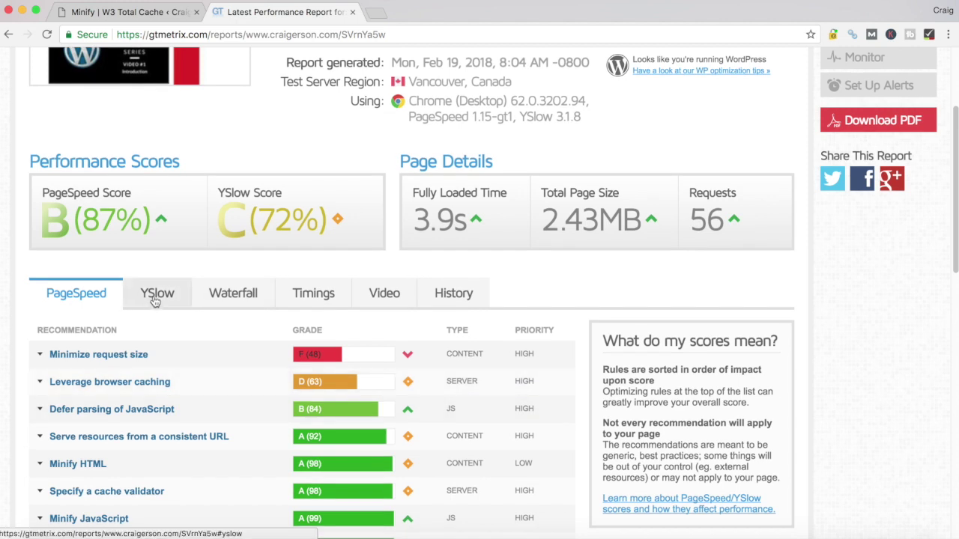
left_click(153, 299)
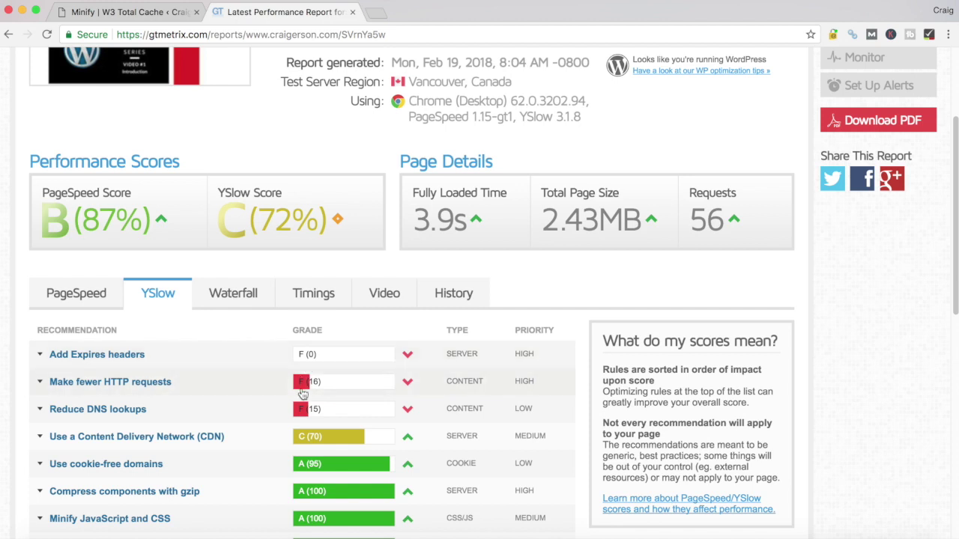
left_click(42, 386)
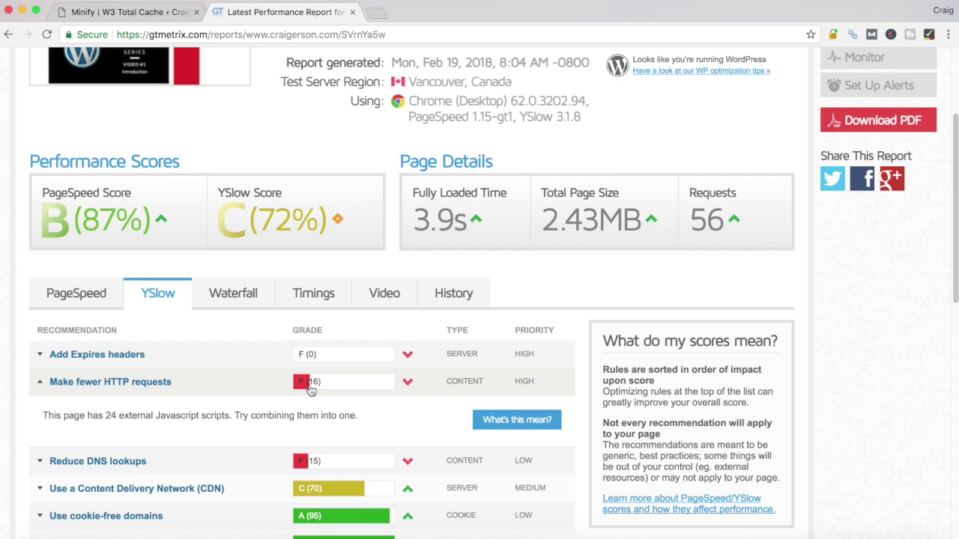
- Return to the W3 Total Cache Minify page and review the JS and CSS settings and the files listed under file management
left_click(112, 14)
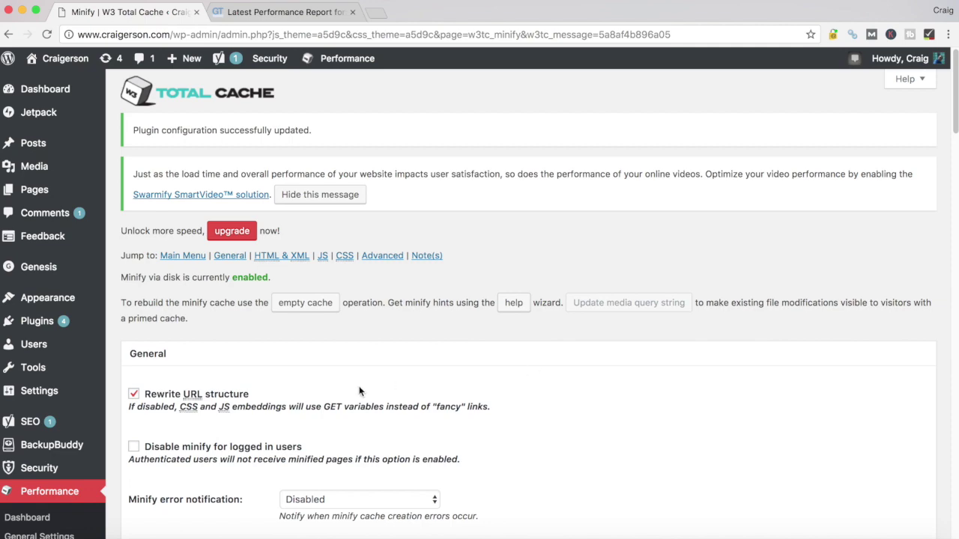
scroll(23, 509, "down", 5)
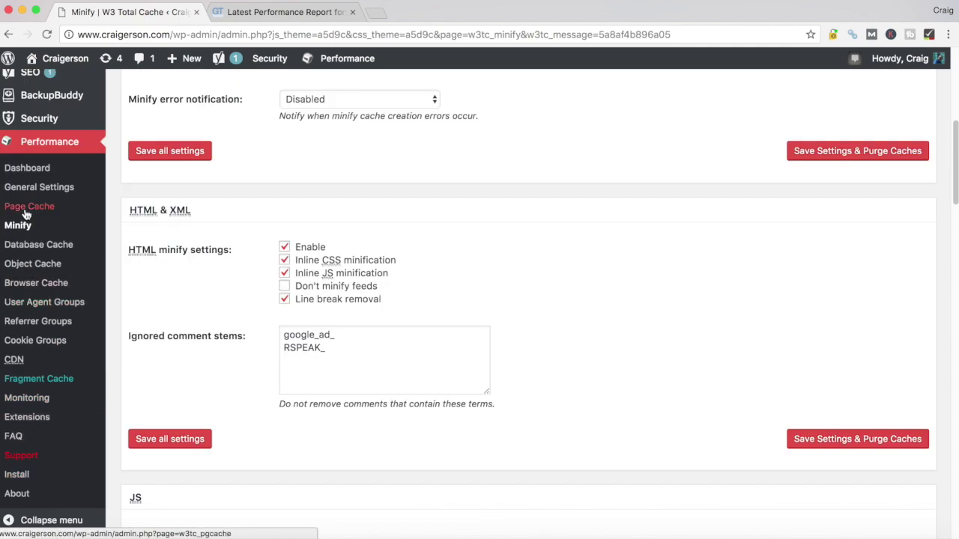
scroll(459, 313, "up", 5)
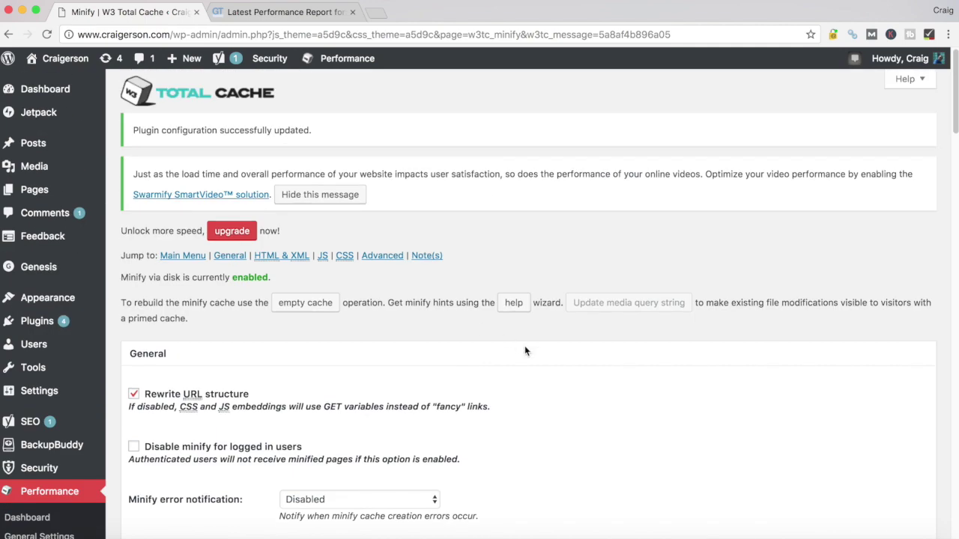
scroll(524, 348, "down", 3)
scroll(524, 350, "down", 1)
scroll(525, 351, "down", 2)
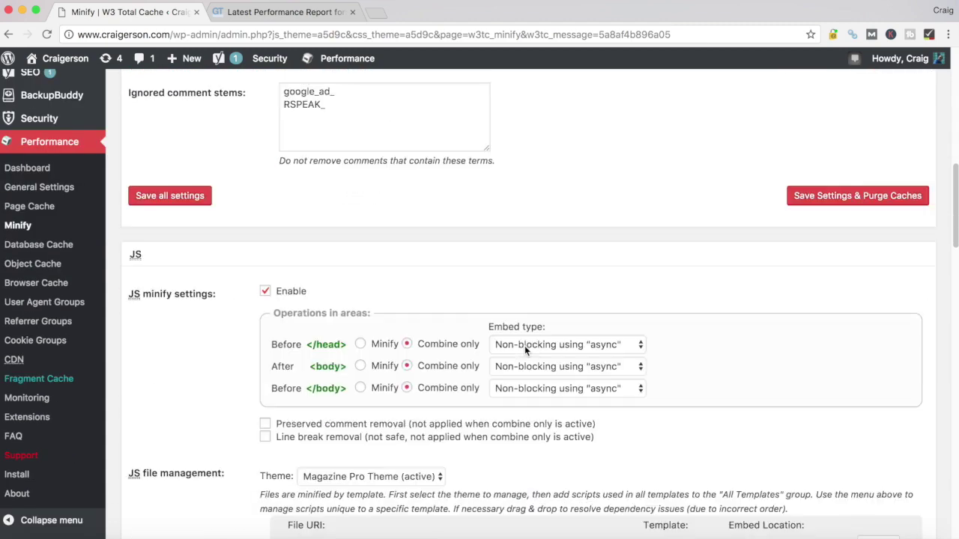
scroll(524, 349, "down", 7)
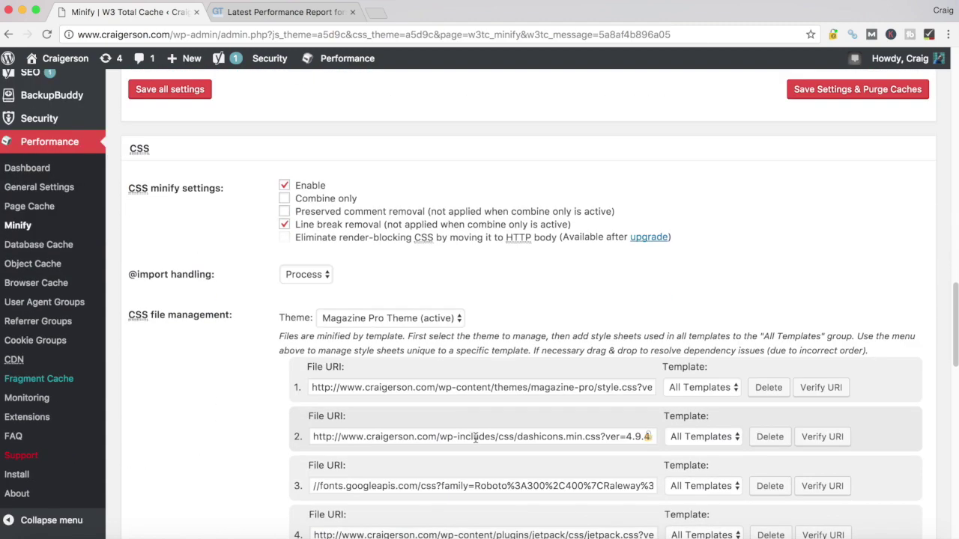
scroll(473, 442, "down", 1)
scroll(476, 450, "up", 11)
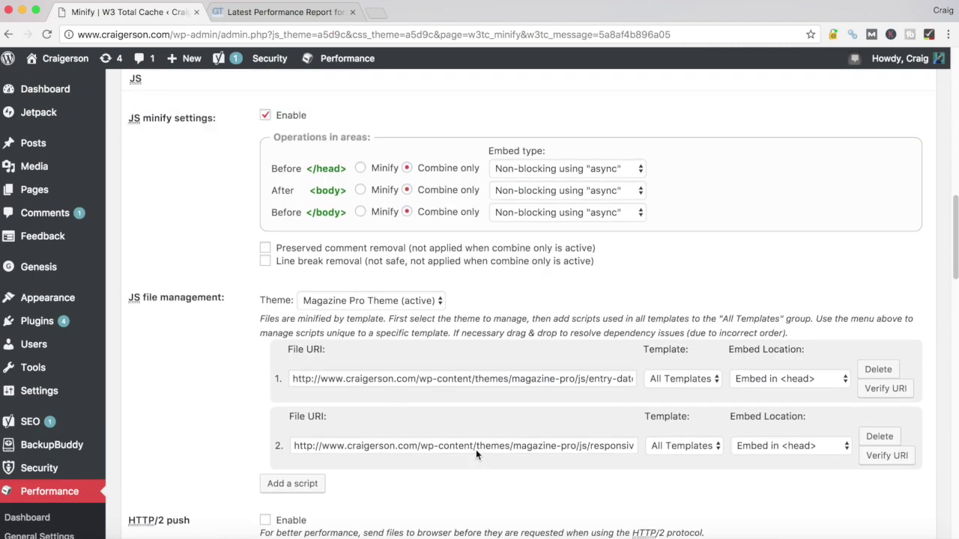
scroll(475, 450, "down", 3)
scroll(476, 451, "down", 1)
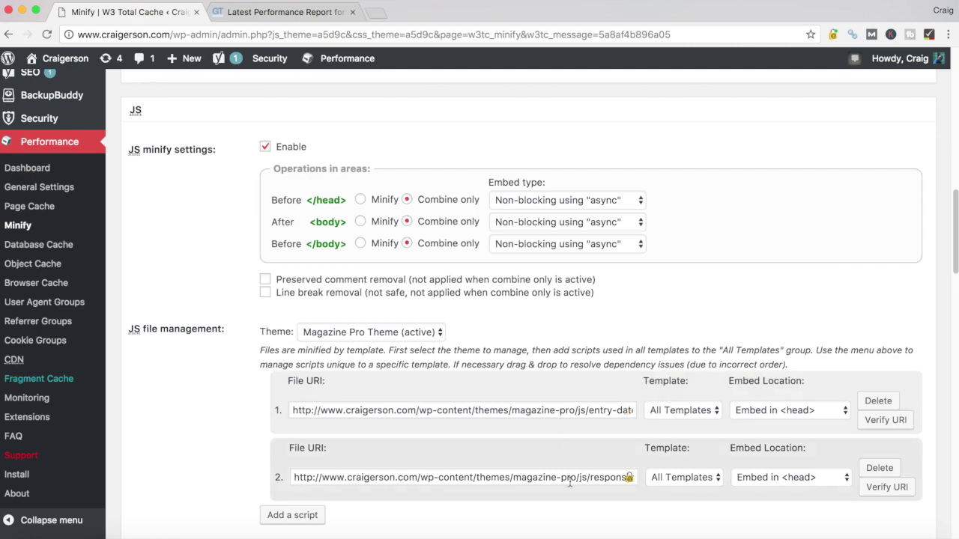
scroll(559, 478, "up", 1)
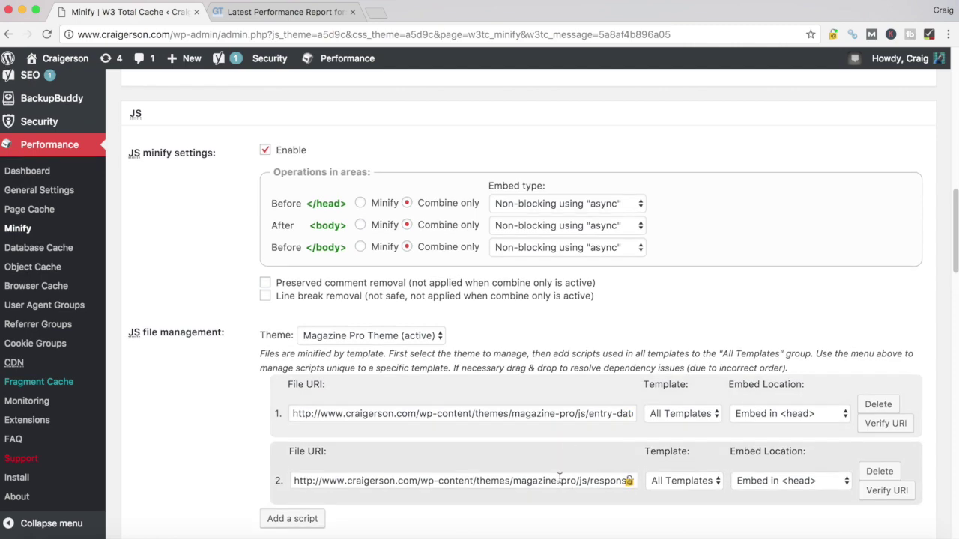
- Reopen the Minify help wizard and review which JavaScript and Cascading Style Sheets files are selected
scroll(558, 478, "up", 15)
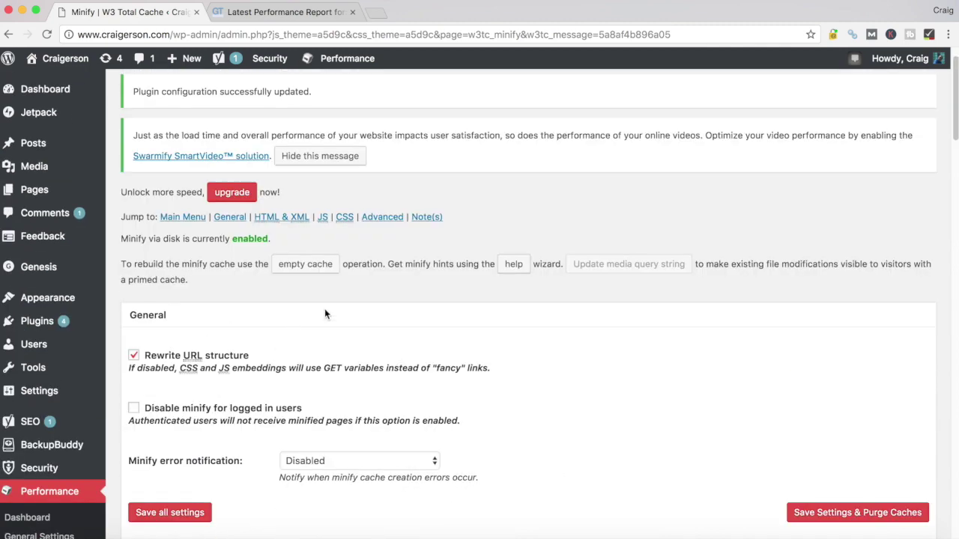
left_click(505, 263)
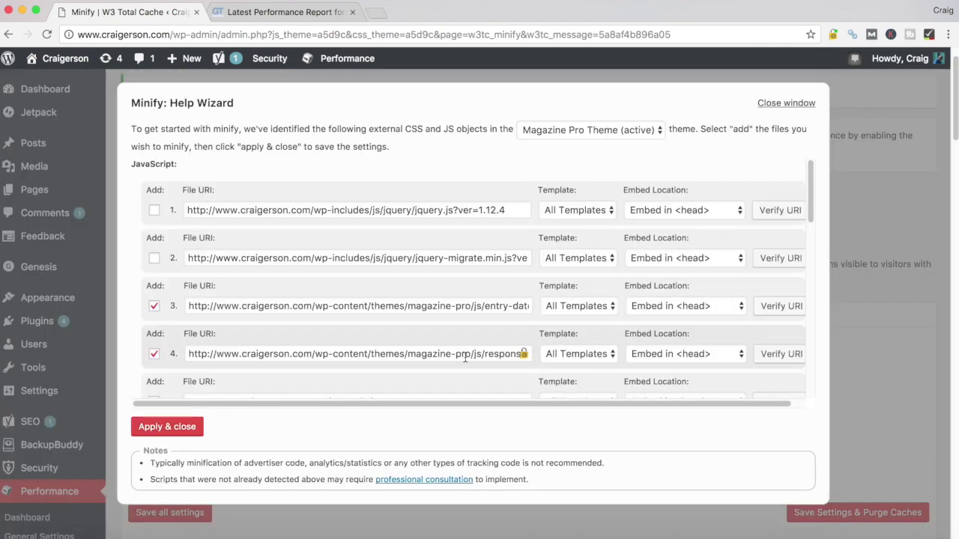
scroll(465, 352, "down", 5)
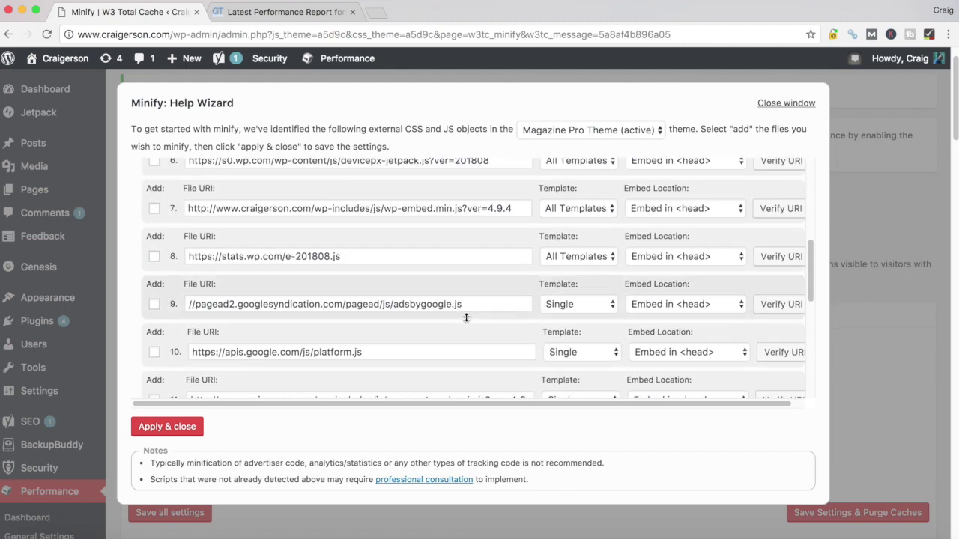
scroll(466, 318, "down", 10)
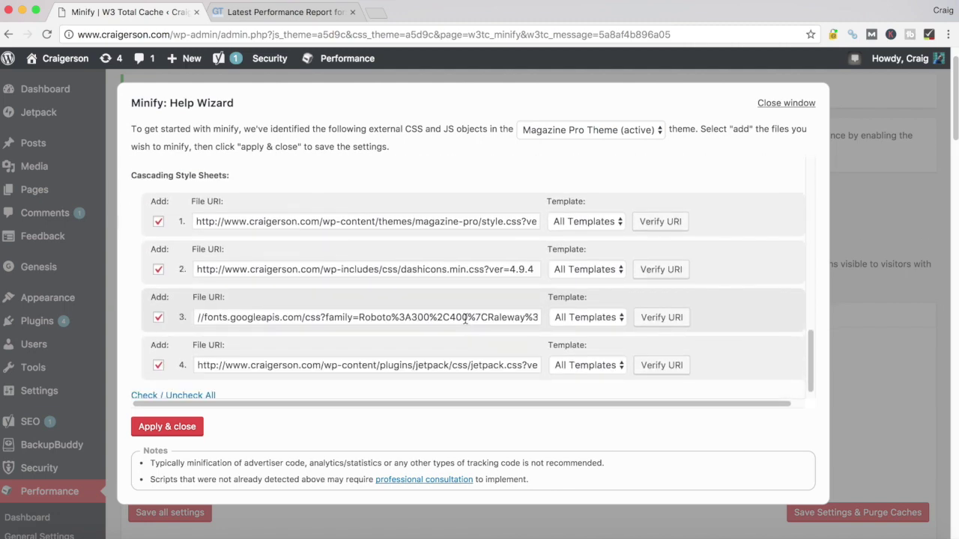
scroll(465, 318, "up", 12)
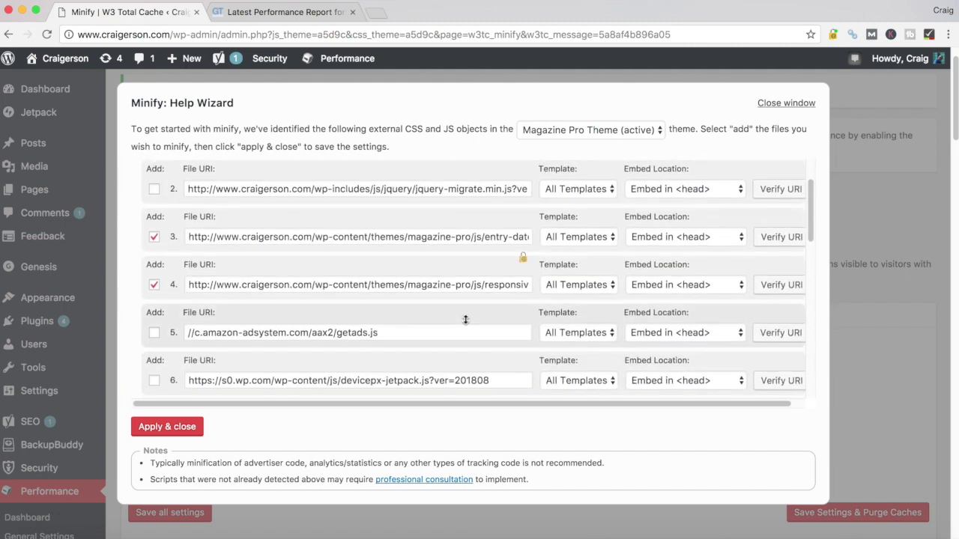
scroll(465, 319, "up", 3)
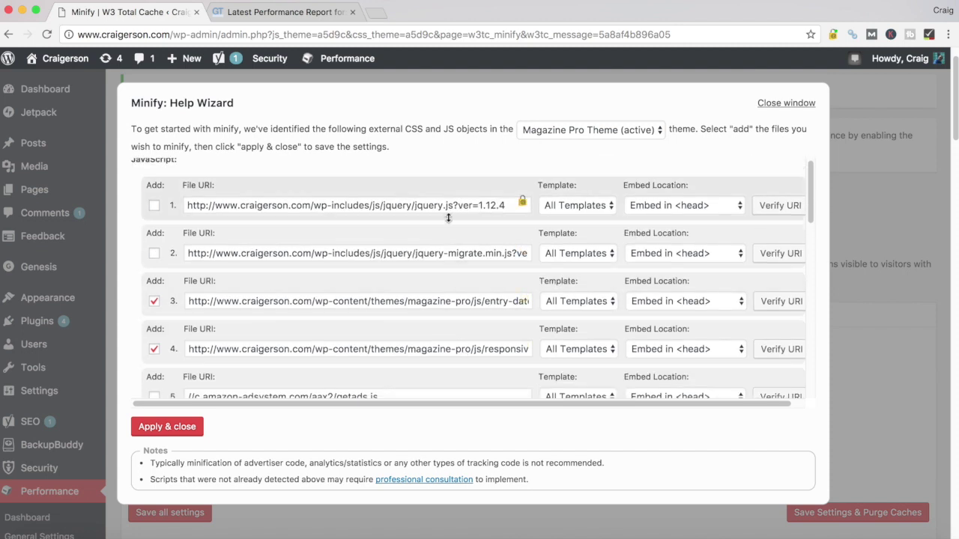
- Add the JavaScript files devicepx-jetpack.js, wp-embed.min.js and e-201808.js to the minify selection in the help wizard
scroll(452, 258, "down", 4)
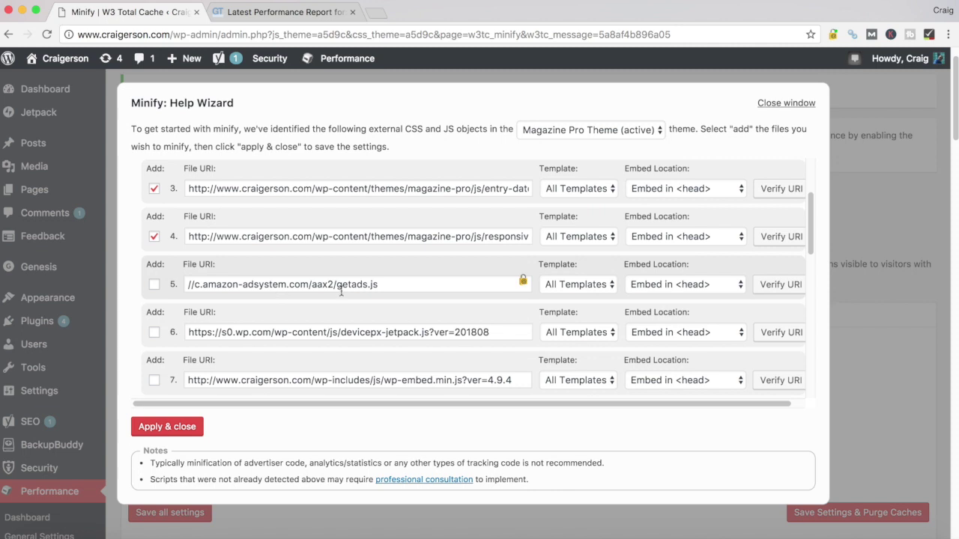
scroll(342, 291, "down", 1)
scroll(341, 291, "down", 2)
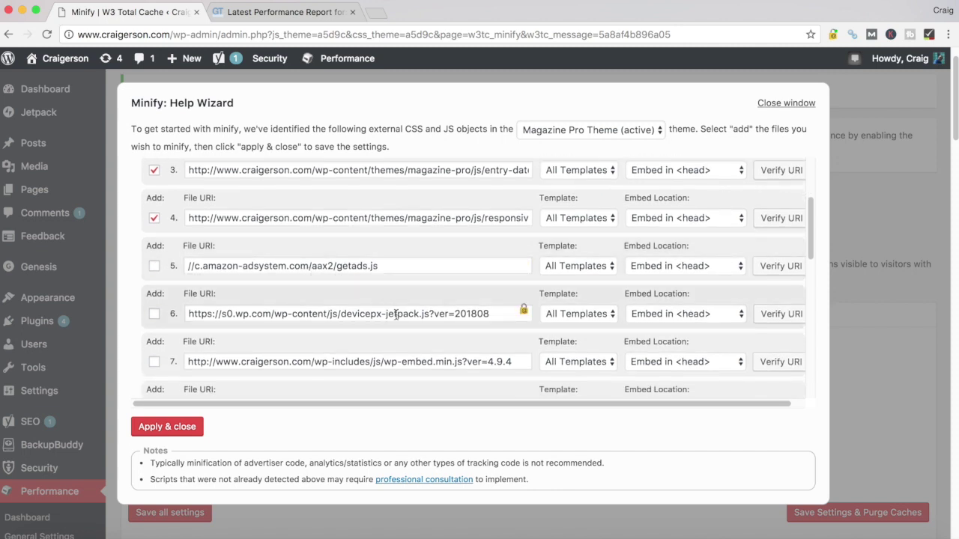
scroll(393, 324, "down", 2)
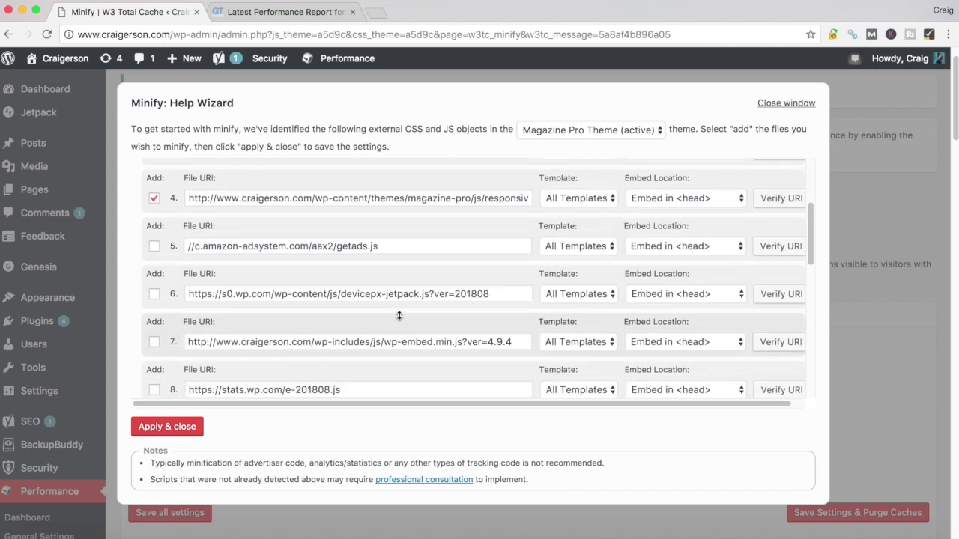
left_click(154, 296)
scroll(410, 350, "down", 1)
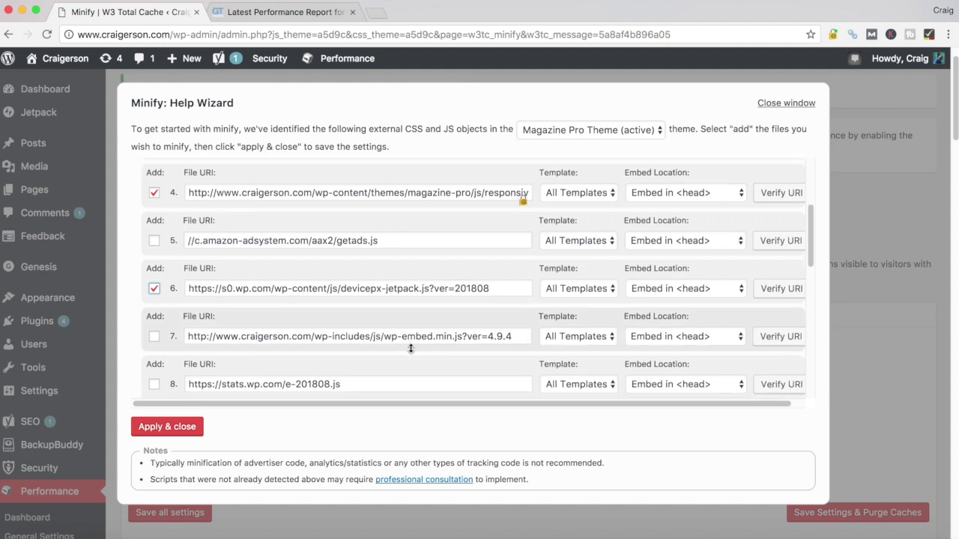
left_click(154, 336)
scroll(183, 342, "down", 5)
left_click(153, 307)
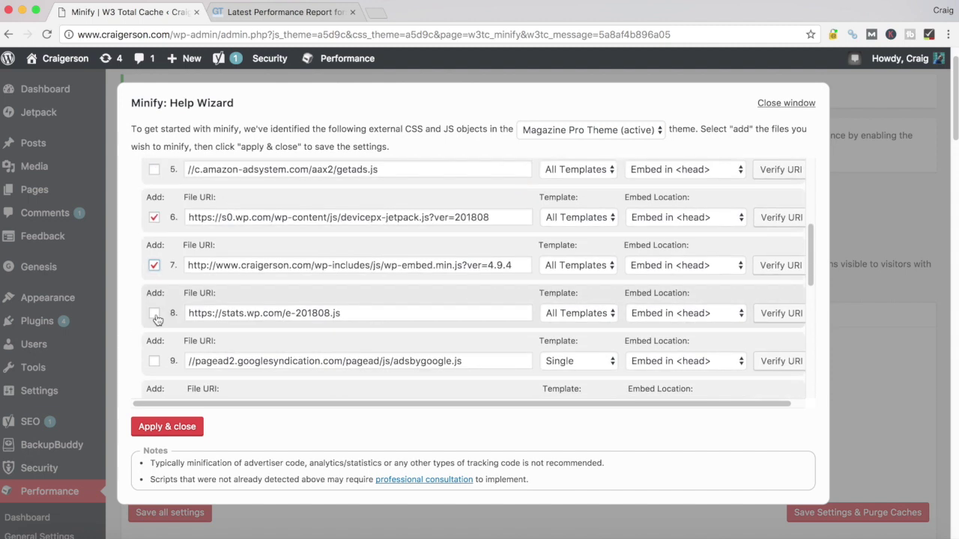
scroll(331, 335, "down", 1)
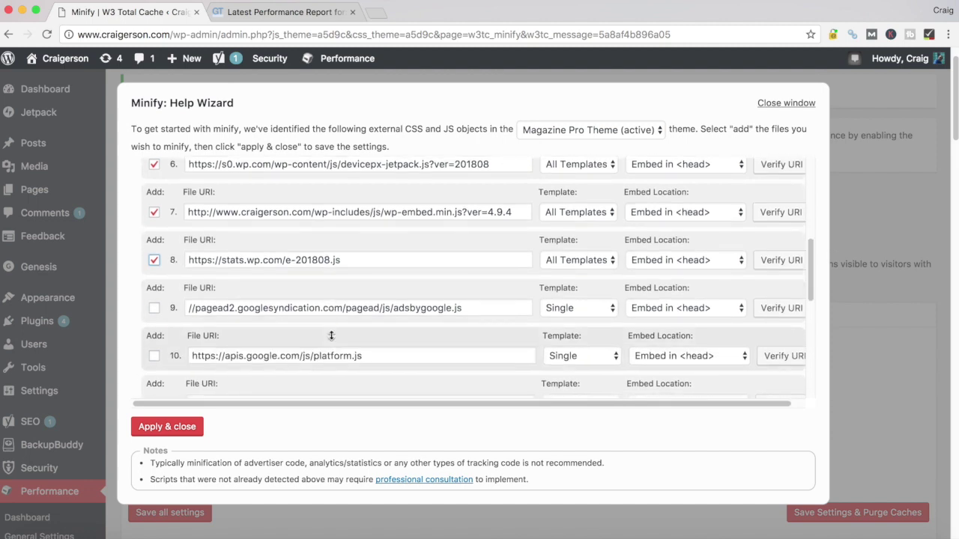
- Add comment-reply.min.js and the Akismet form.js to the minify selection and apply the help wizard's choices
scroll(337, 330, "down", 5)
scroll(343, 321, "down", 1)
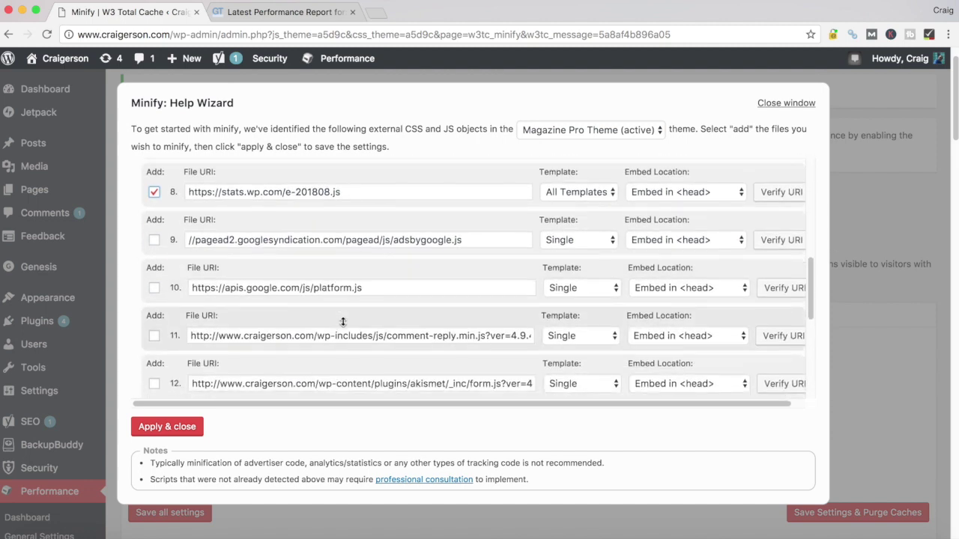
left_click(154, 337)
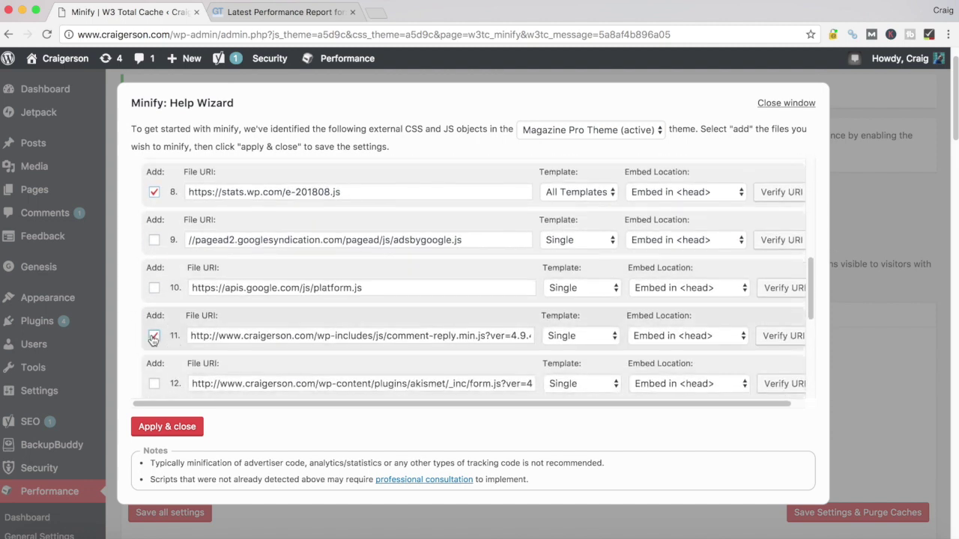
left_click(154, 383)
scroll(307, 338, "down", 1)
scroll(307, 339, "down", 2)
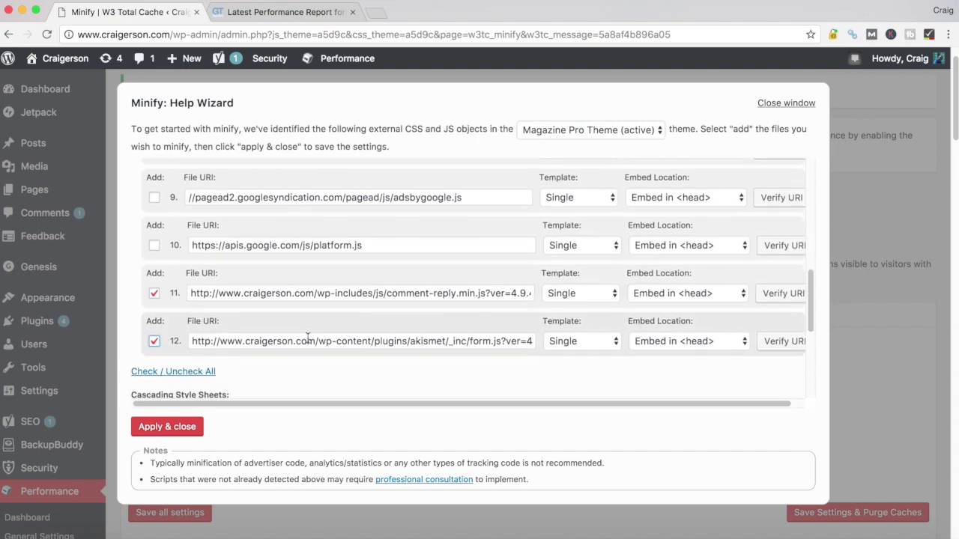
left_click(168, 427)
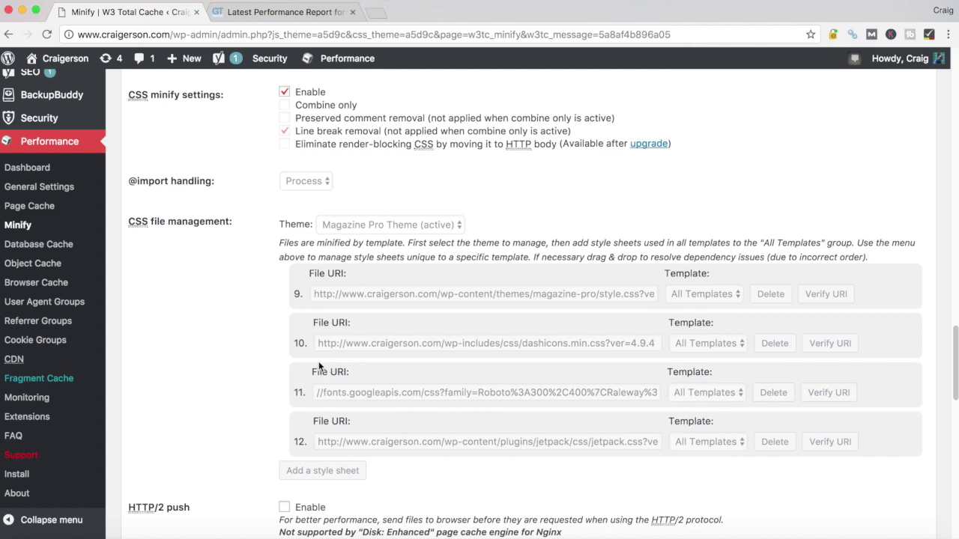
- Review the updated list under JS file management, then save the settings and purge the caches
scroll(255, 361, "up", 10)
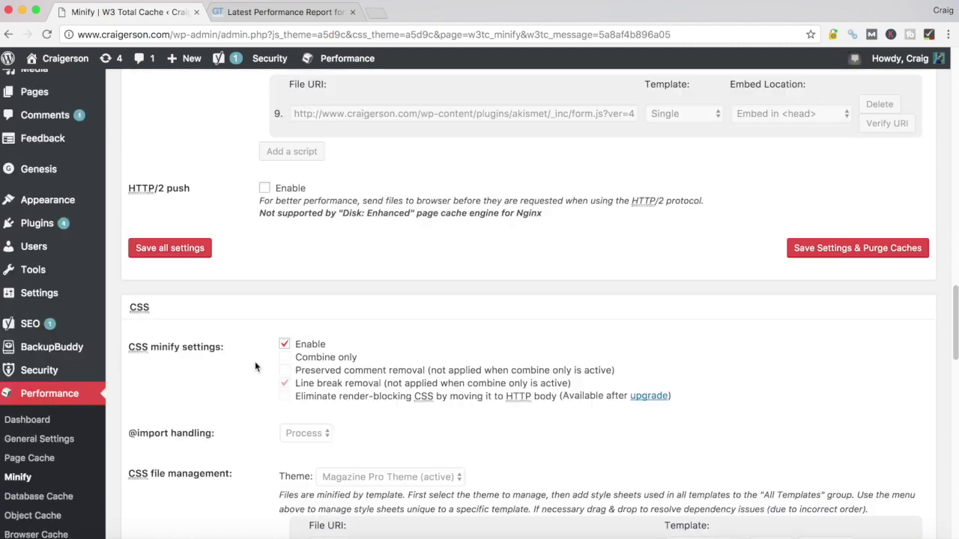
scroll(255, 361, "up", 8)
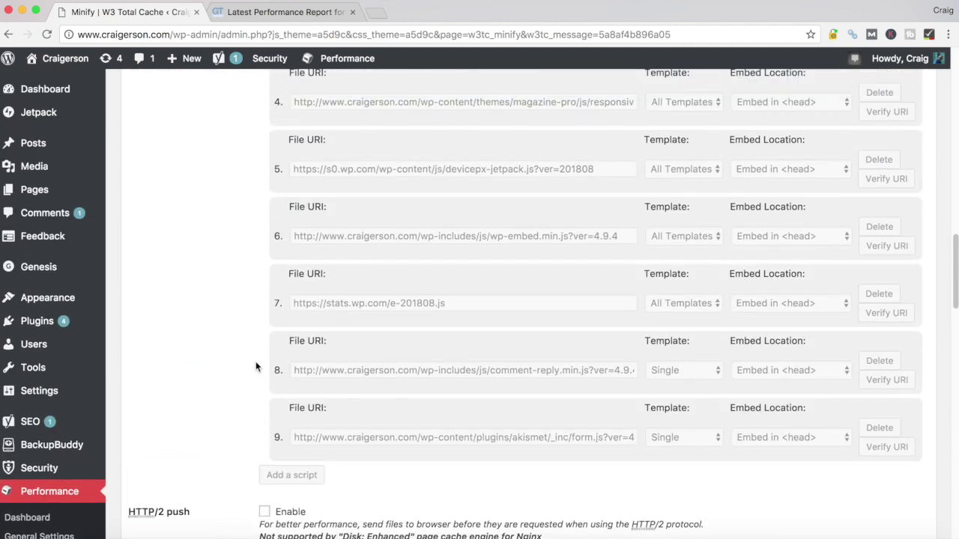
scroll(379, 310, "down", 2)
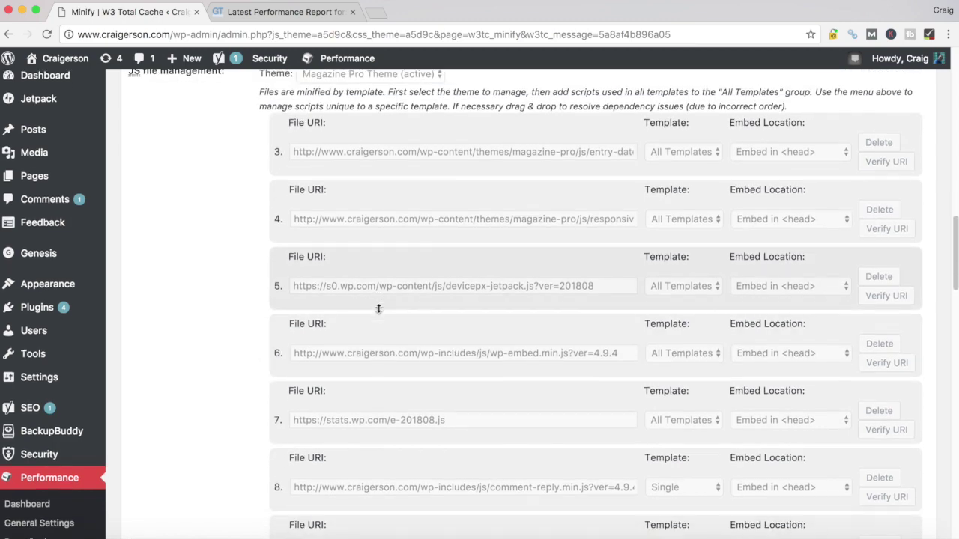
scroll(409, 337, "down", 1)
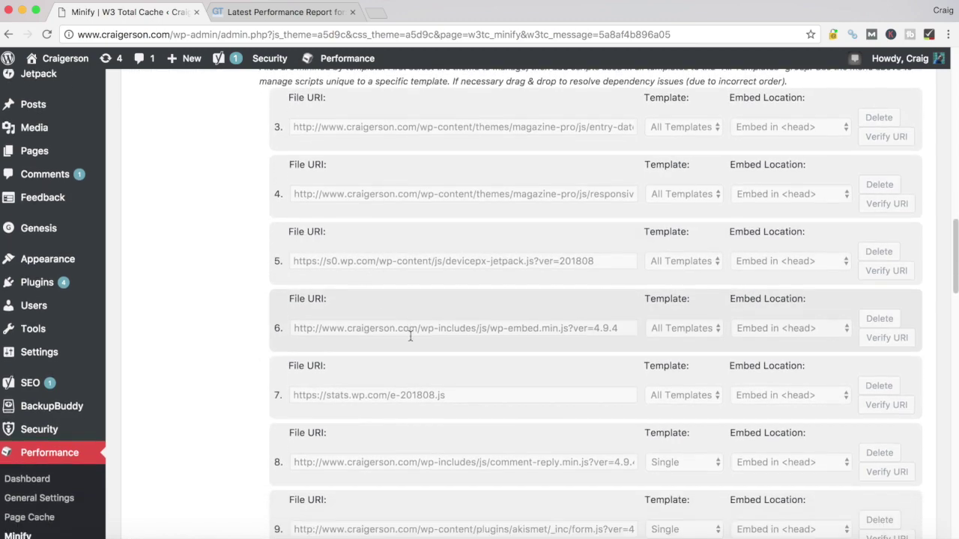
scroll(410, 337, "down", 6)
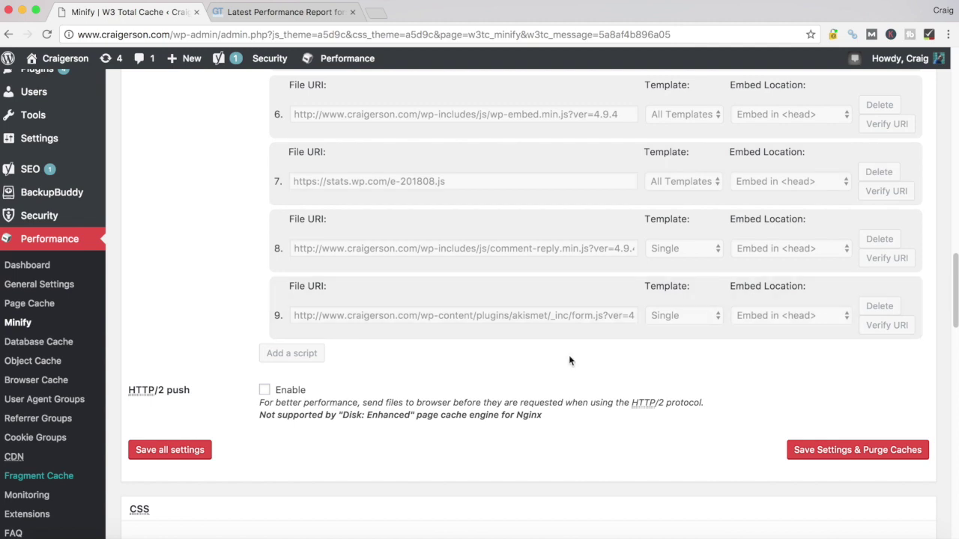
left_click(872, 452)
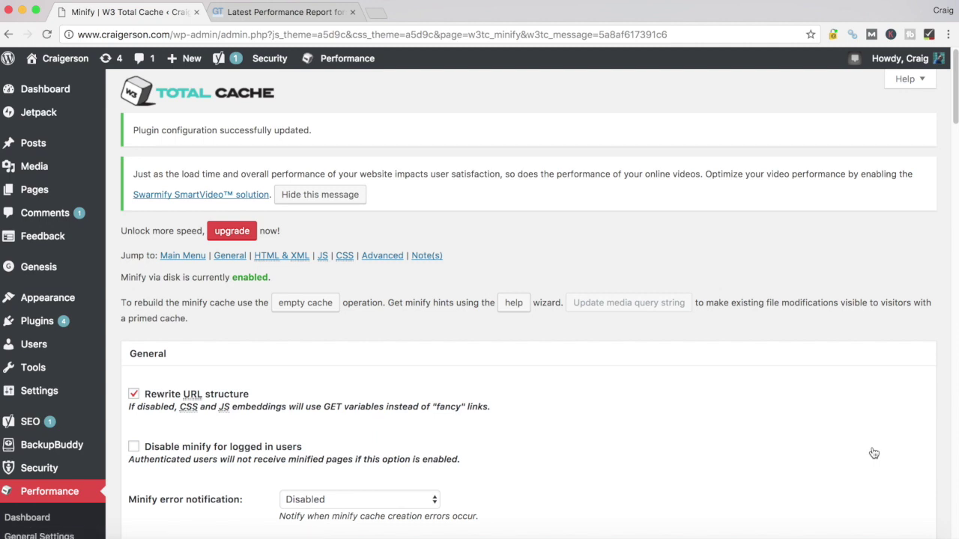
- Switch to the incognito window with the live site, open its home page and check how the content renders down to Blogging
right_click(288, 532)
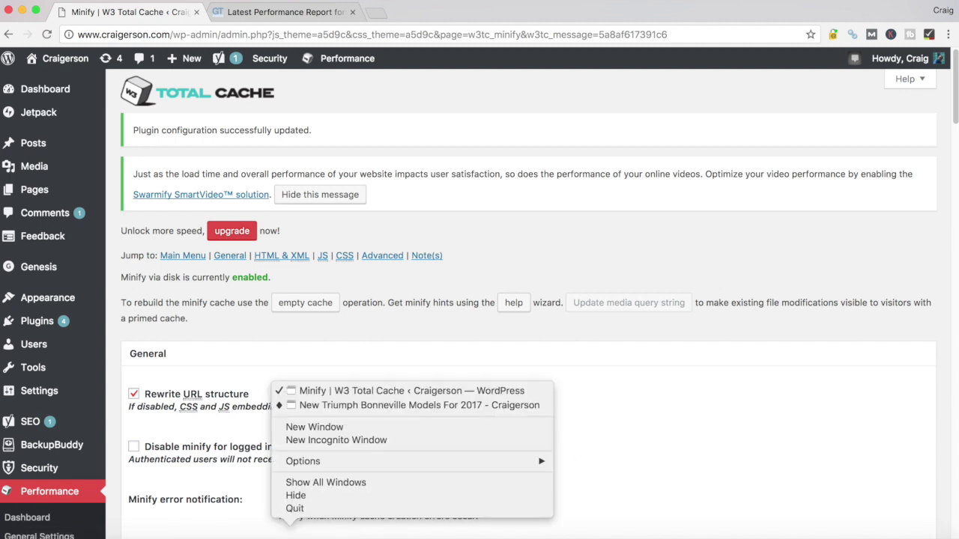
left_click(361, 408)
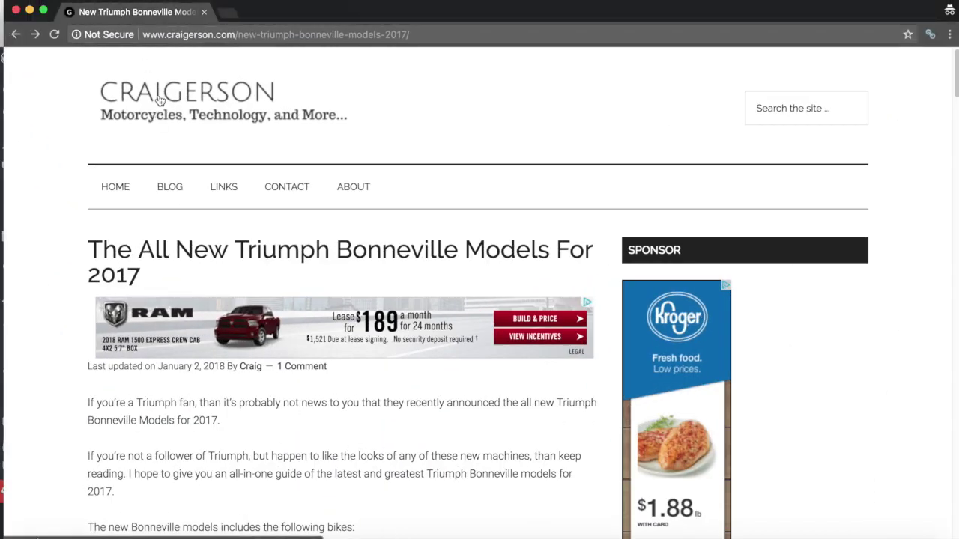
left_click(159, 99)
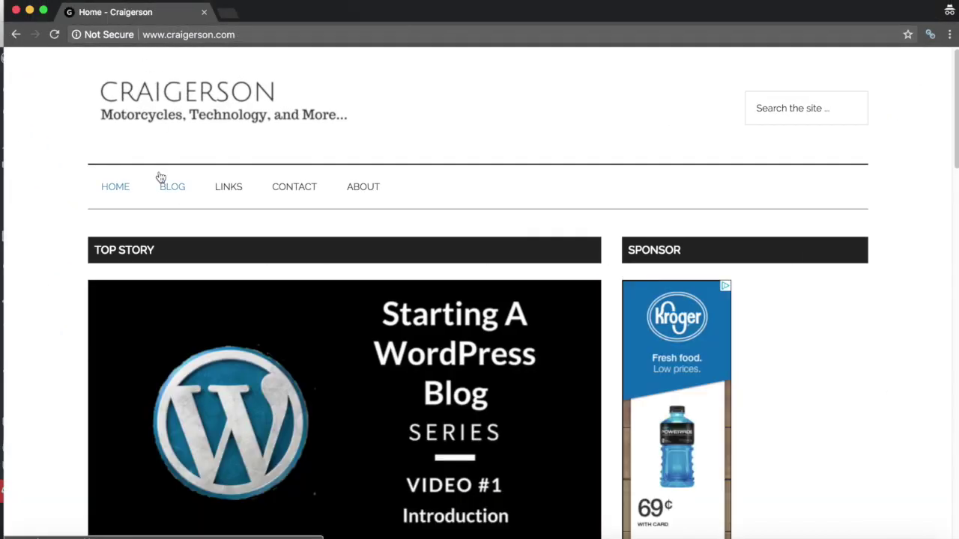
scroll(322, 176, "down", 1)
scroll(322, 175, "down", 10)
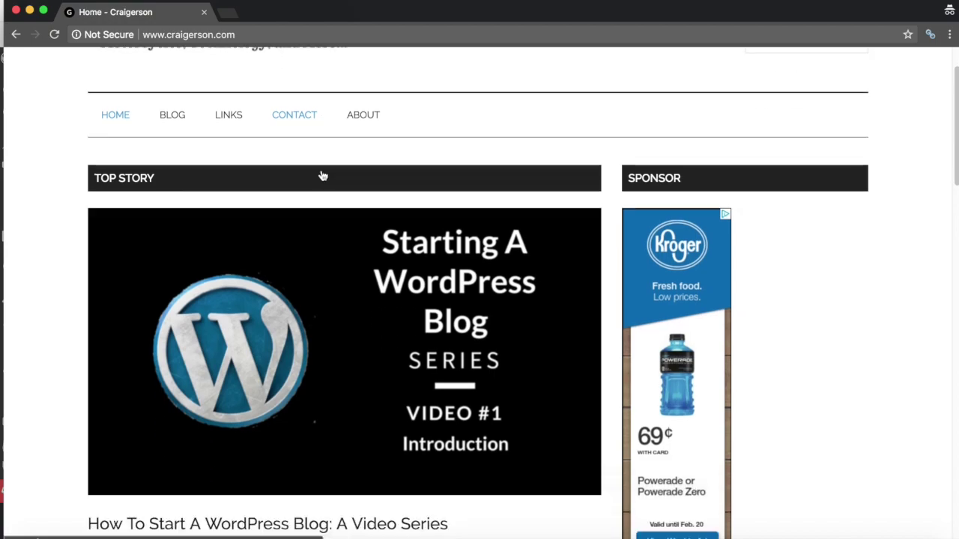
scroll(322, 175, "down", 8)
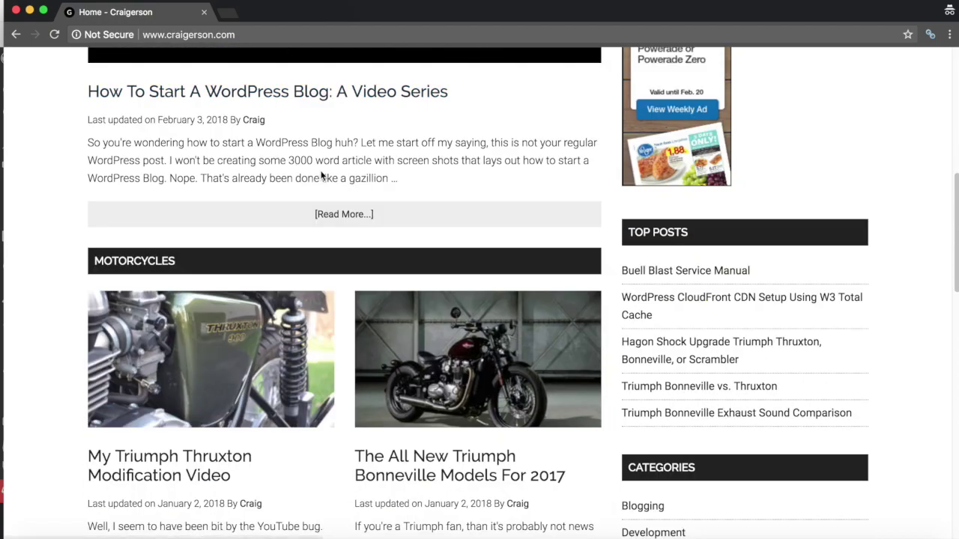
scroll(322, 175, "down", 3)
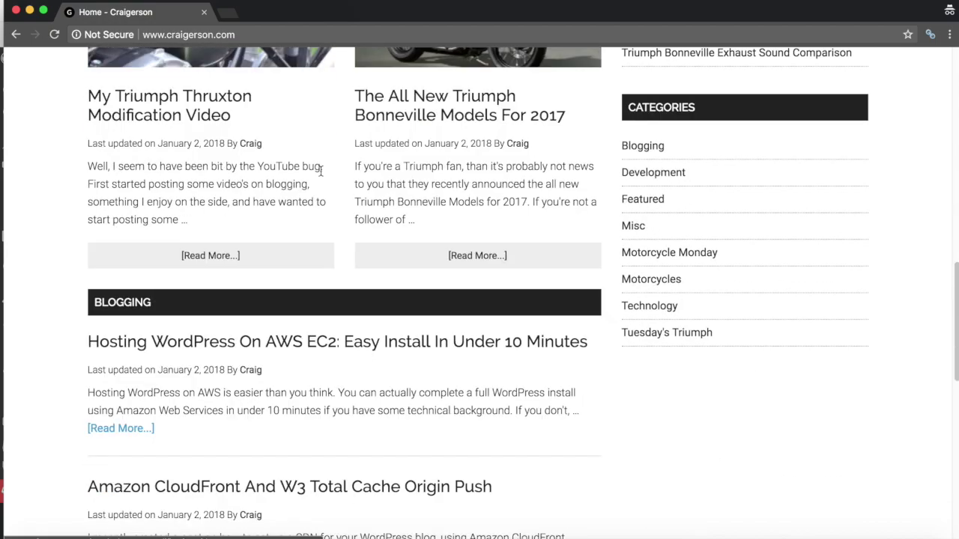
scroll(322, 175, "down", 1)
scroll(321, 175, "down", 1)
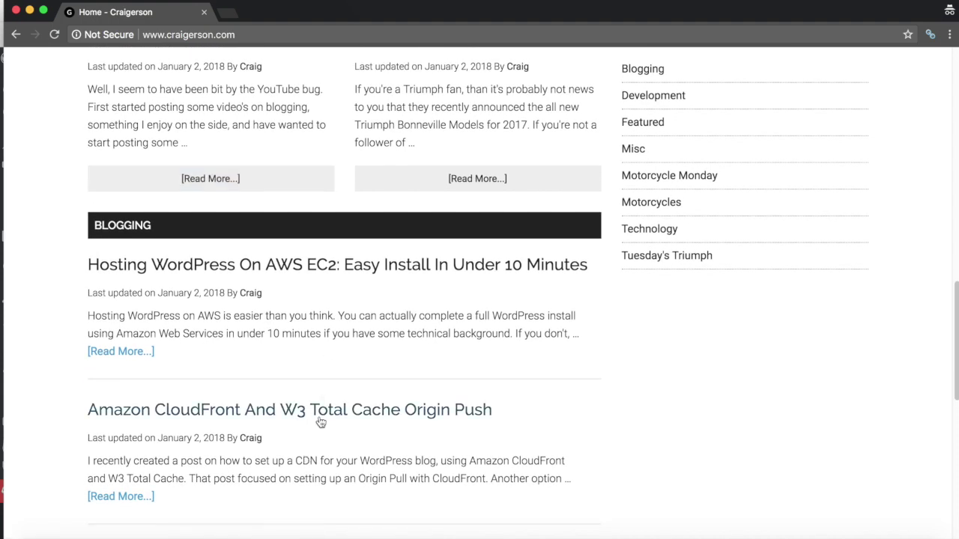
- Open the post Amazon CloudFront And W3 Total Cache Origin Push and check its text, images and embedded video
left_click(322, 415)
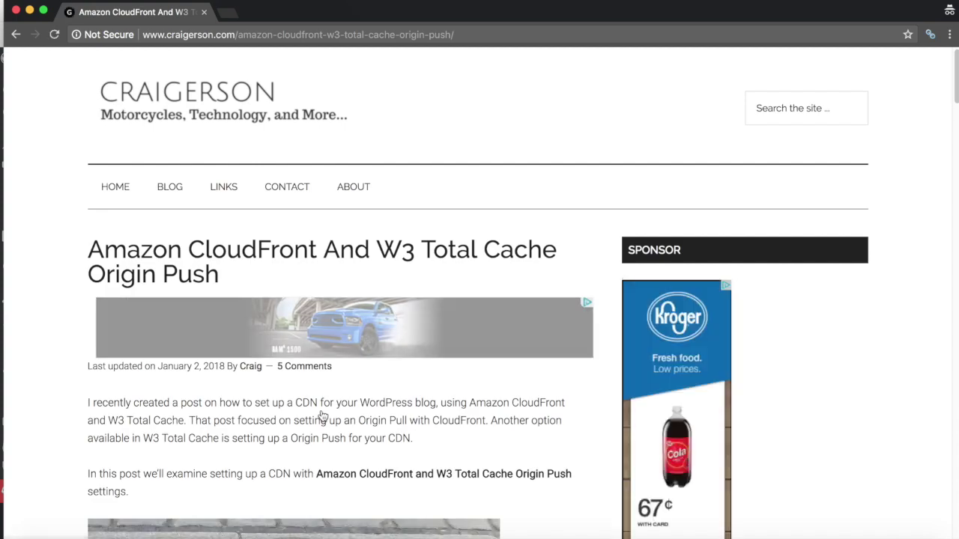
scroll(318, 379, "down", 15)
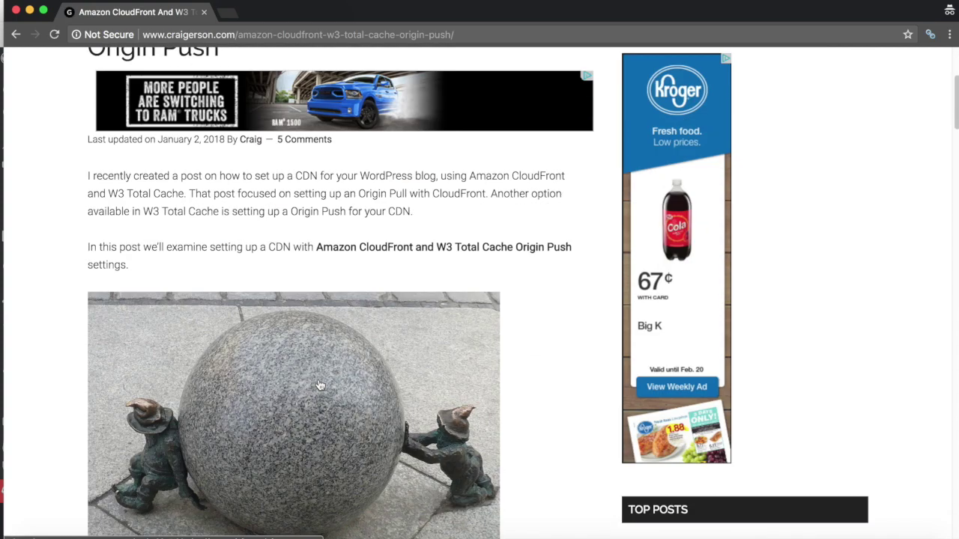
scroll(318, 380, "down", 7)
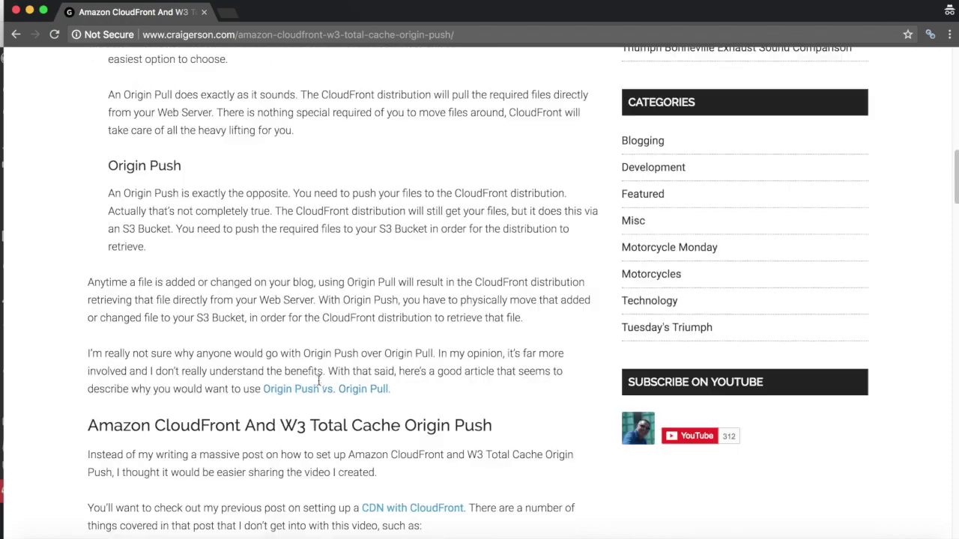
scroll(319, 379, "down", 7)
scroll(318, 380, "down", 15)
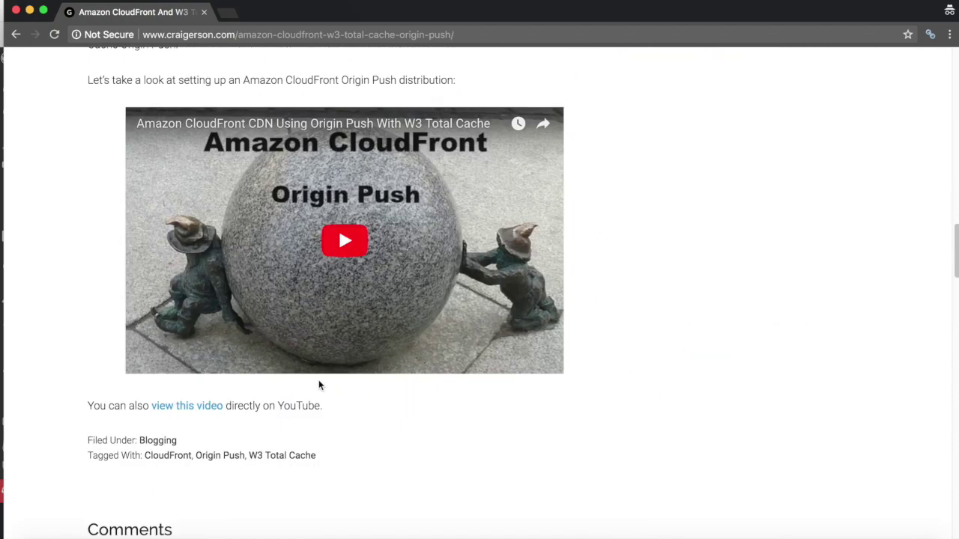
scroll(318, 382, "up", 20)
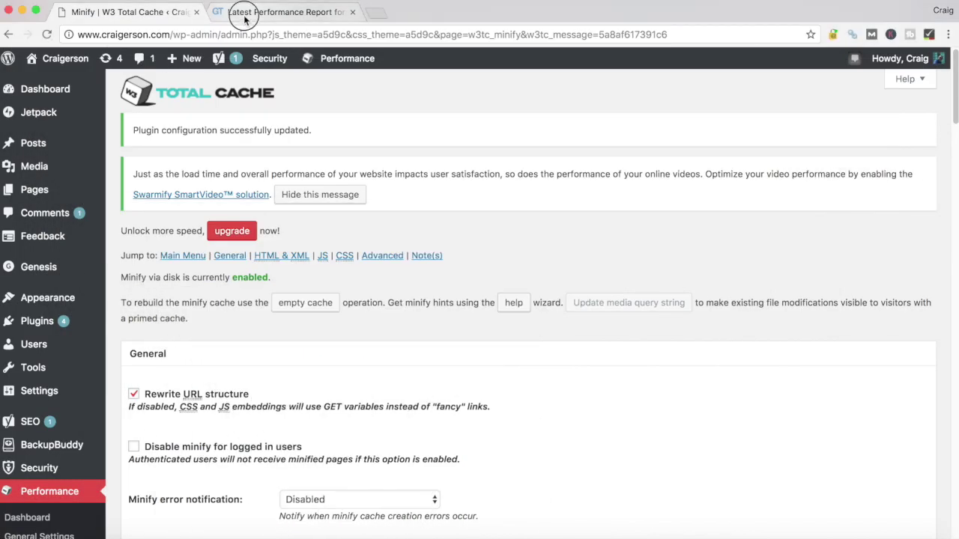
- Return to the GTmetrix report and retest the site's performance
left_click(275, 12)
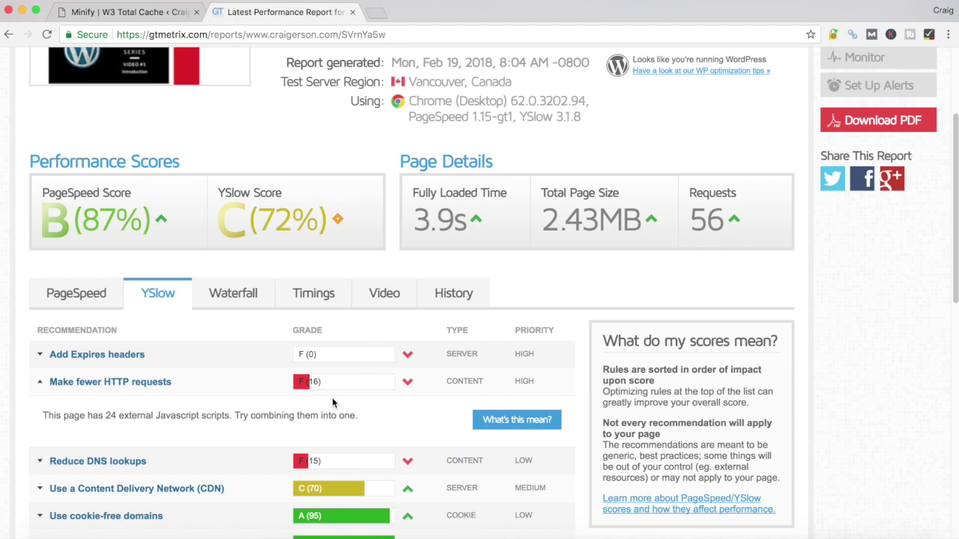
scroll(337, 400, "up", 5)
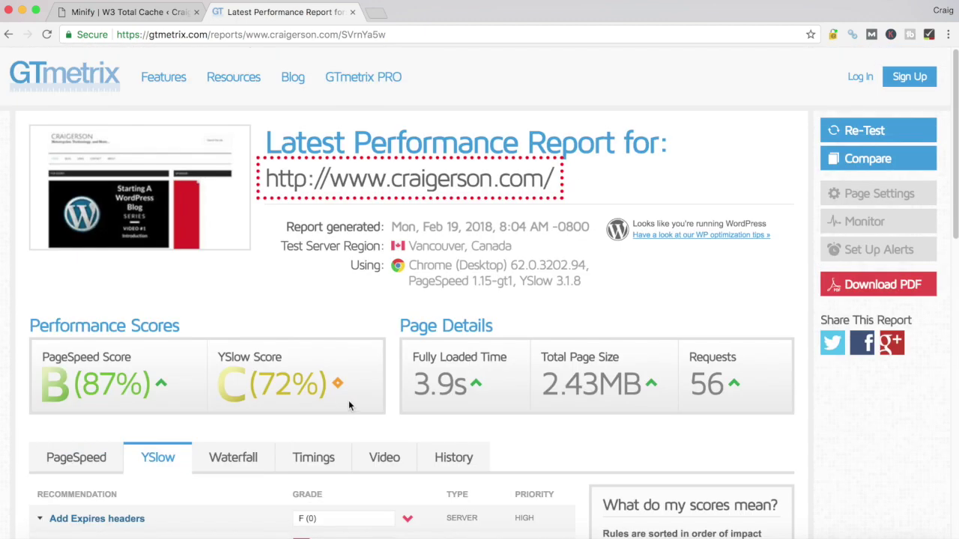
left_click(867, 131)
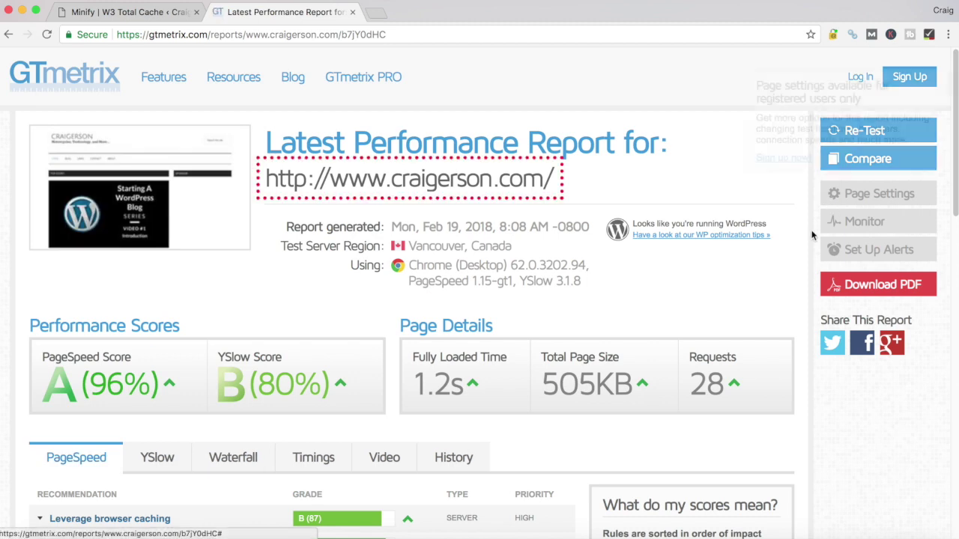
- Review the new report's scores and page details, and expand Make fewer HTTP requests among the YSlow recommendations
scroll(876, 180, "down", 2)
scroll(241, 283, "down", 1)
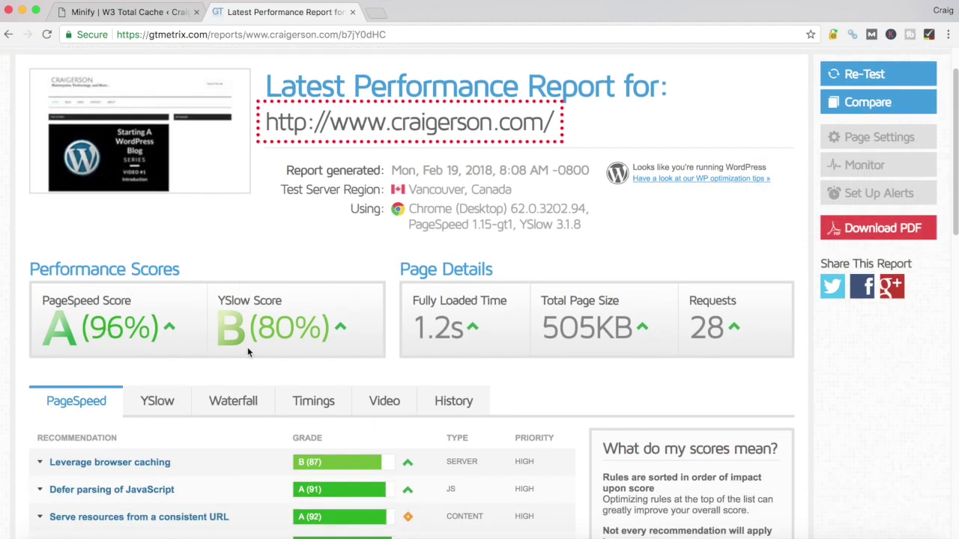
scroll(291, 338, "down", 1)
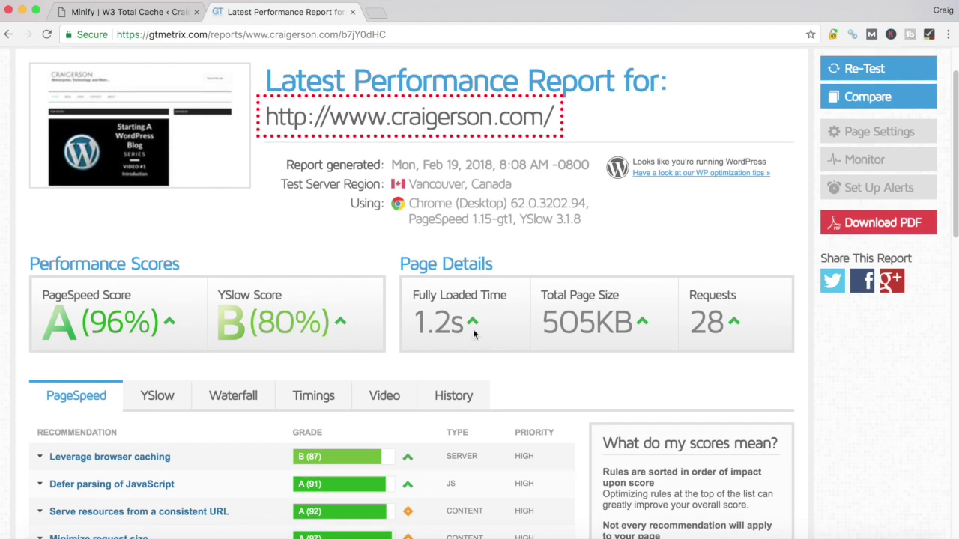
scroll(475, 334, "down", 1)
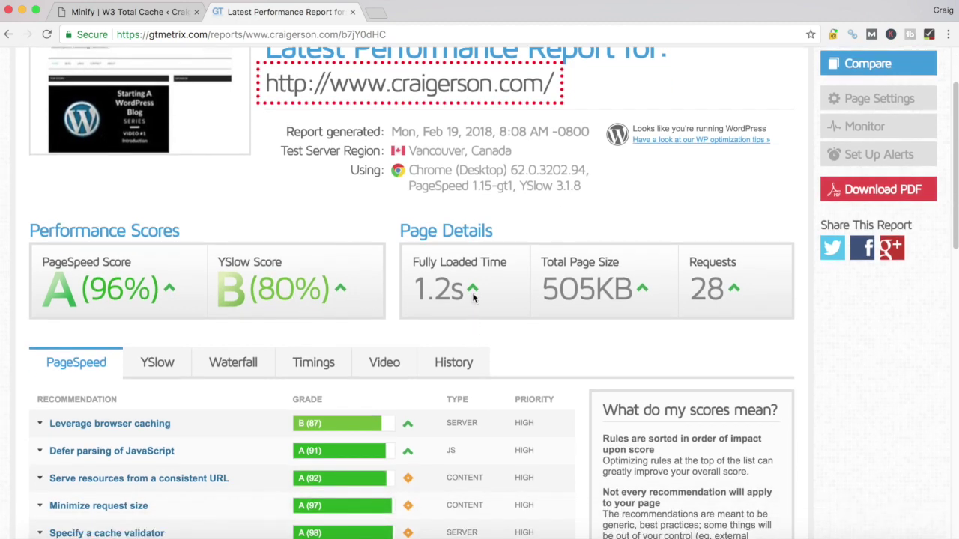
scroll(472, 298, "down", 1)
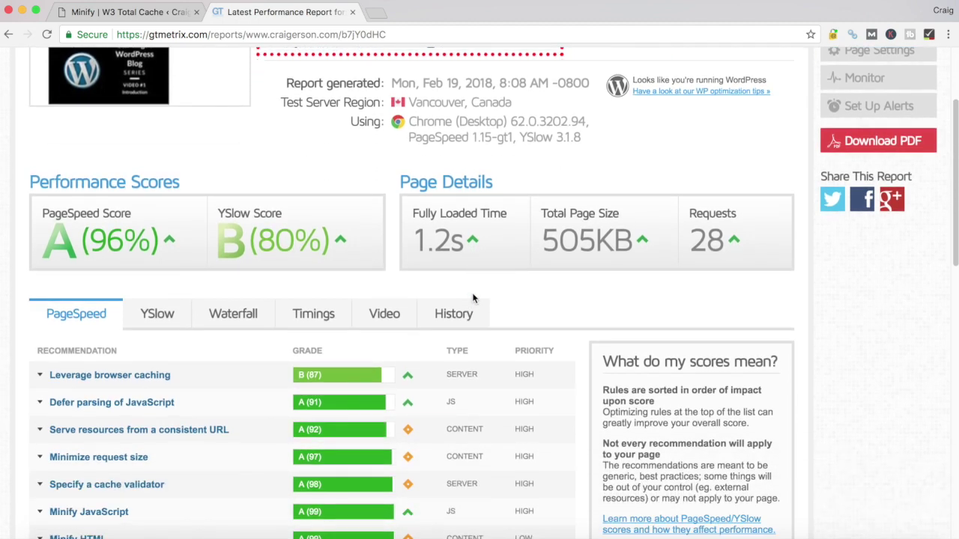
left_click(159, 313)
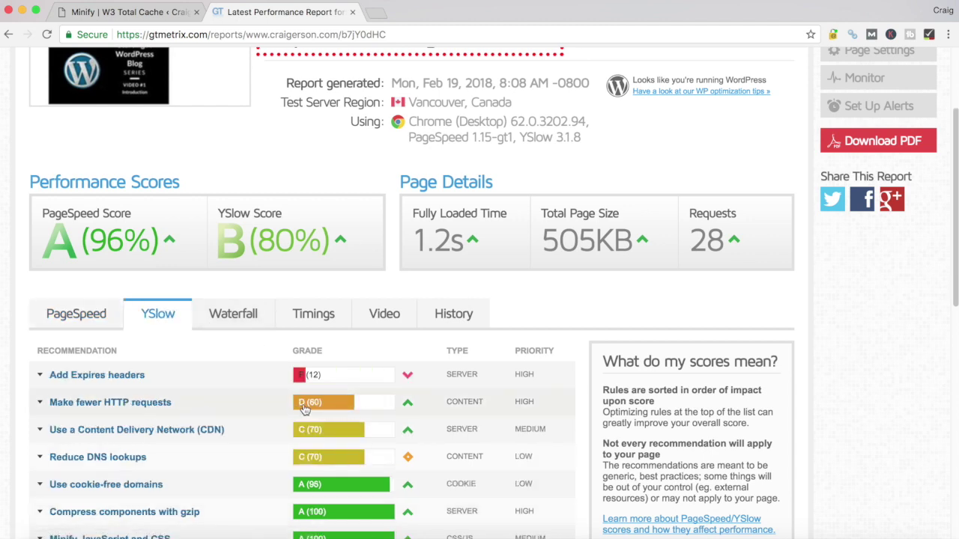
left_click(40, 403)
scroll(178, 394, "down", 1)
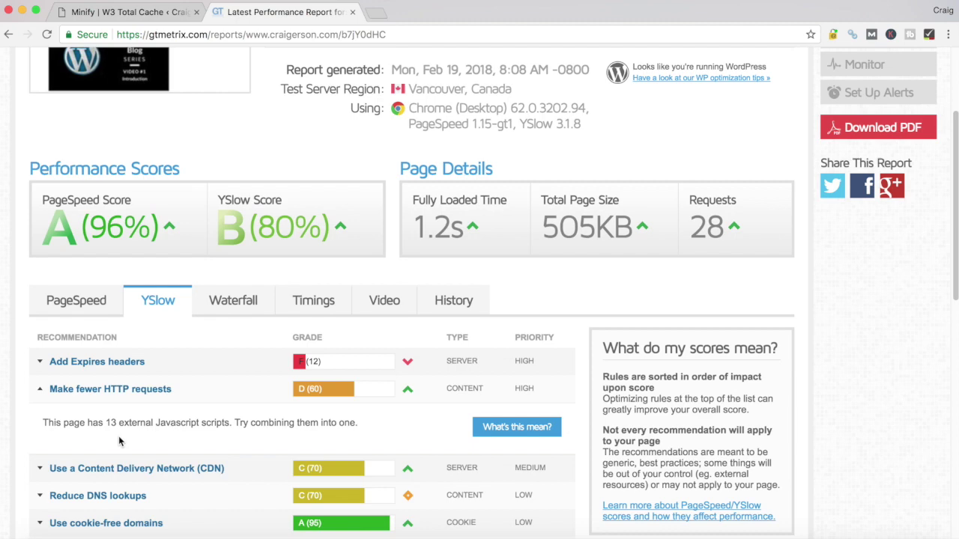
- Return to the W3 Total Cache Minify page and examine the JS file list and the first script's embed location options
left_click(132, 12)
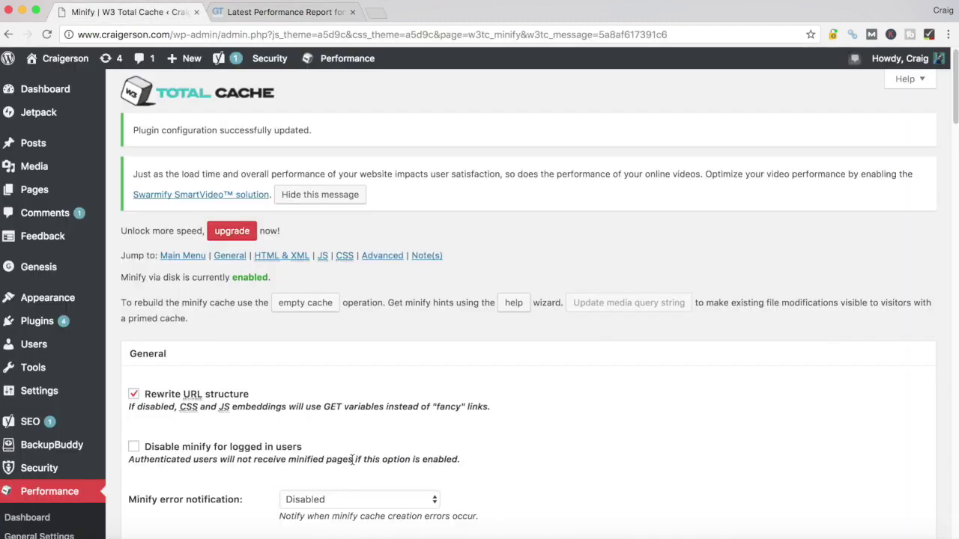
scroll(522, 359, "down", 5)
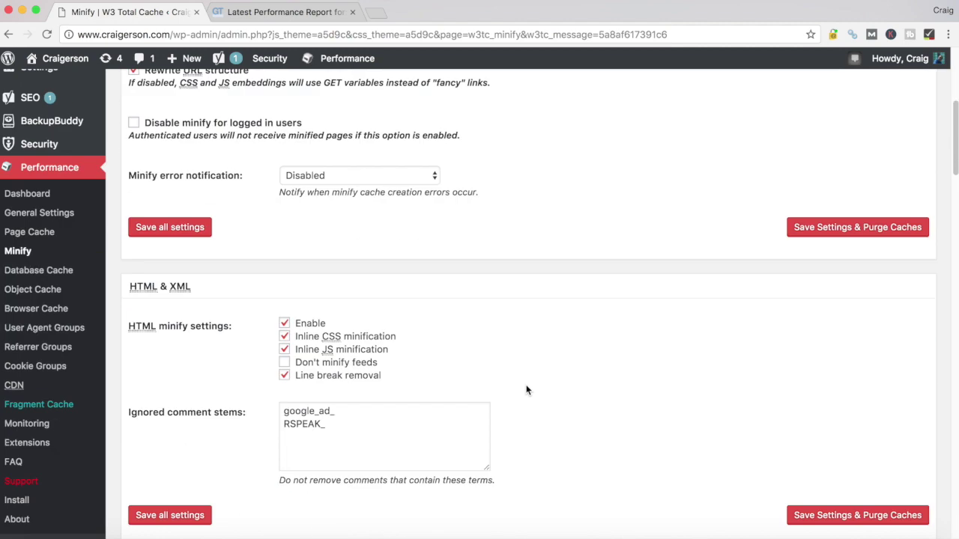
scroll(525, 389, "down", 7)
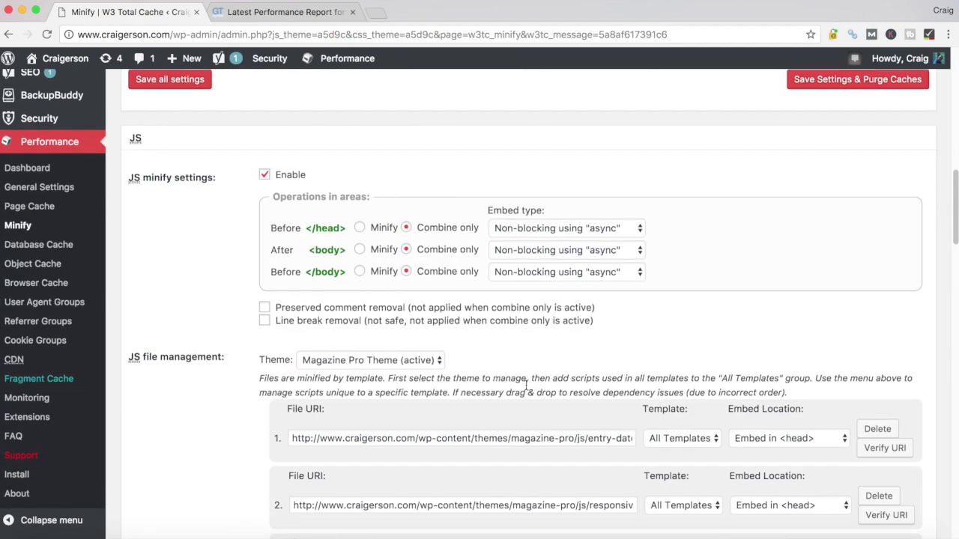
scroll(526, 385, "down", 4)
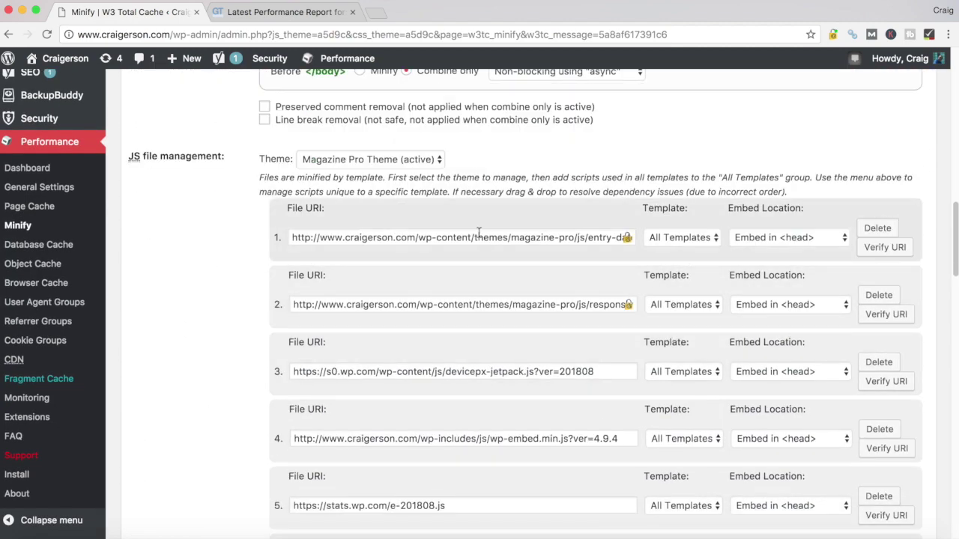
scroll(481, 242, "down", 1)
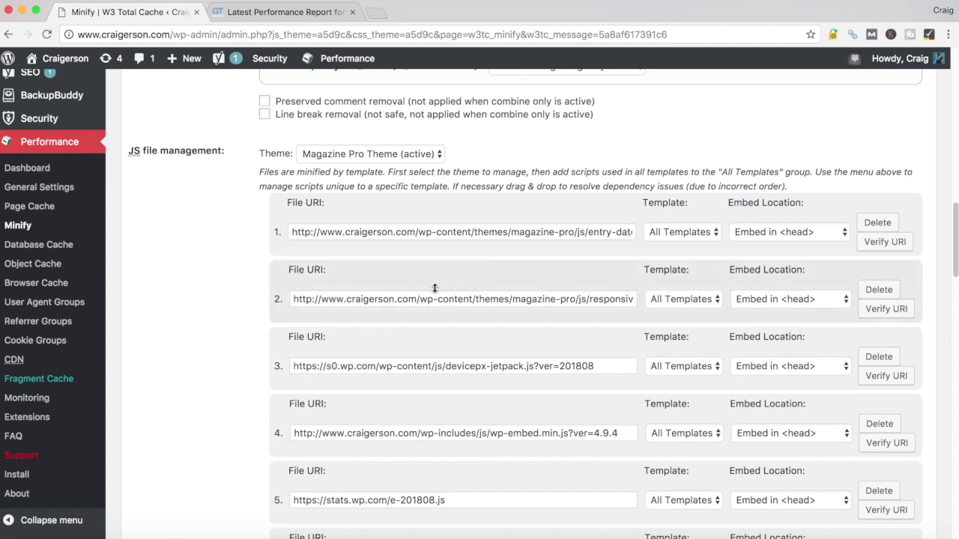
left_click(764, 232)
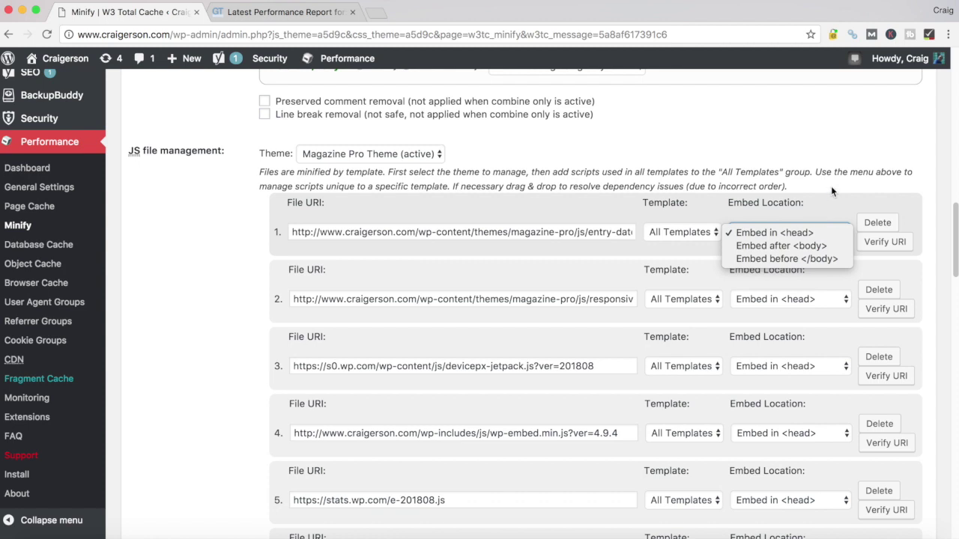
left_click(813, 201)
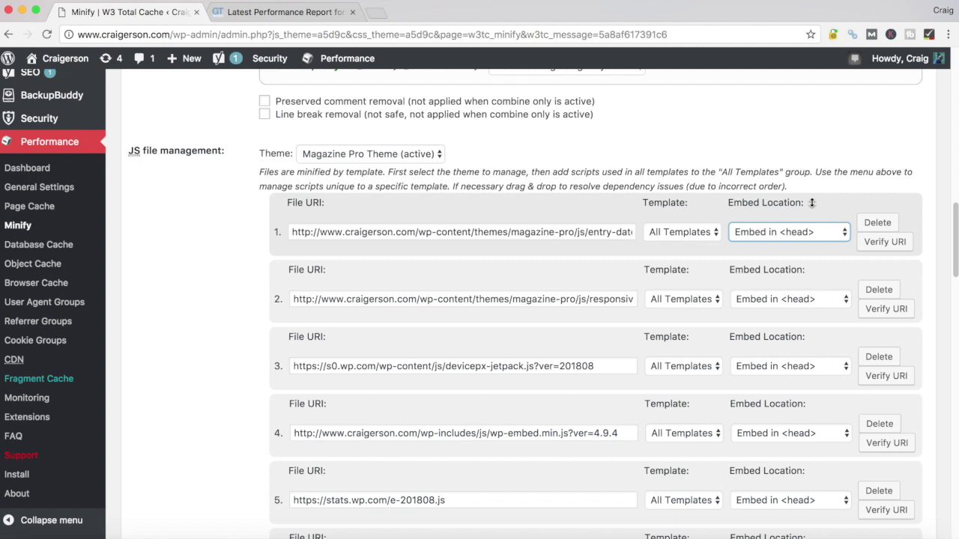
- Switch back to the latest GTmetrix performance report
left_click(259, 12)
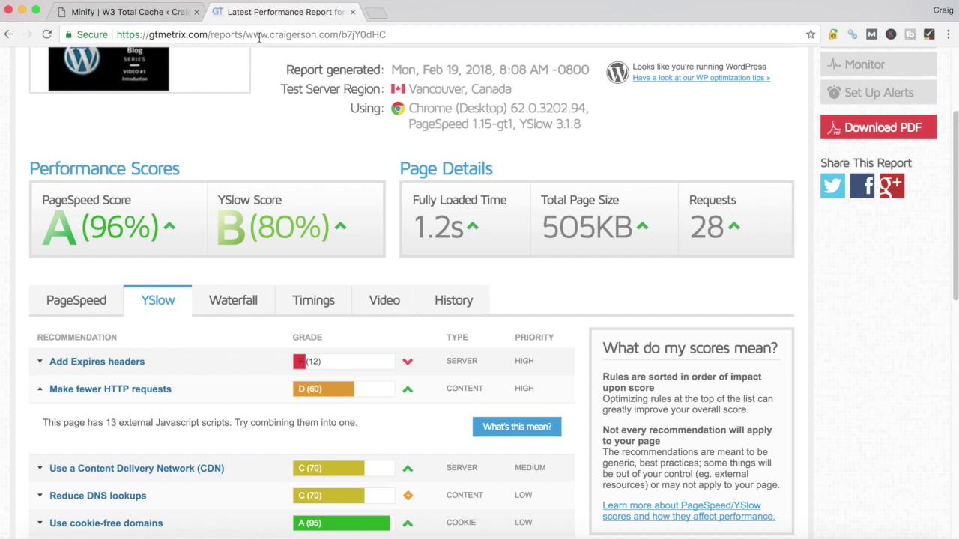